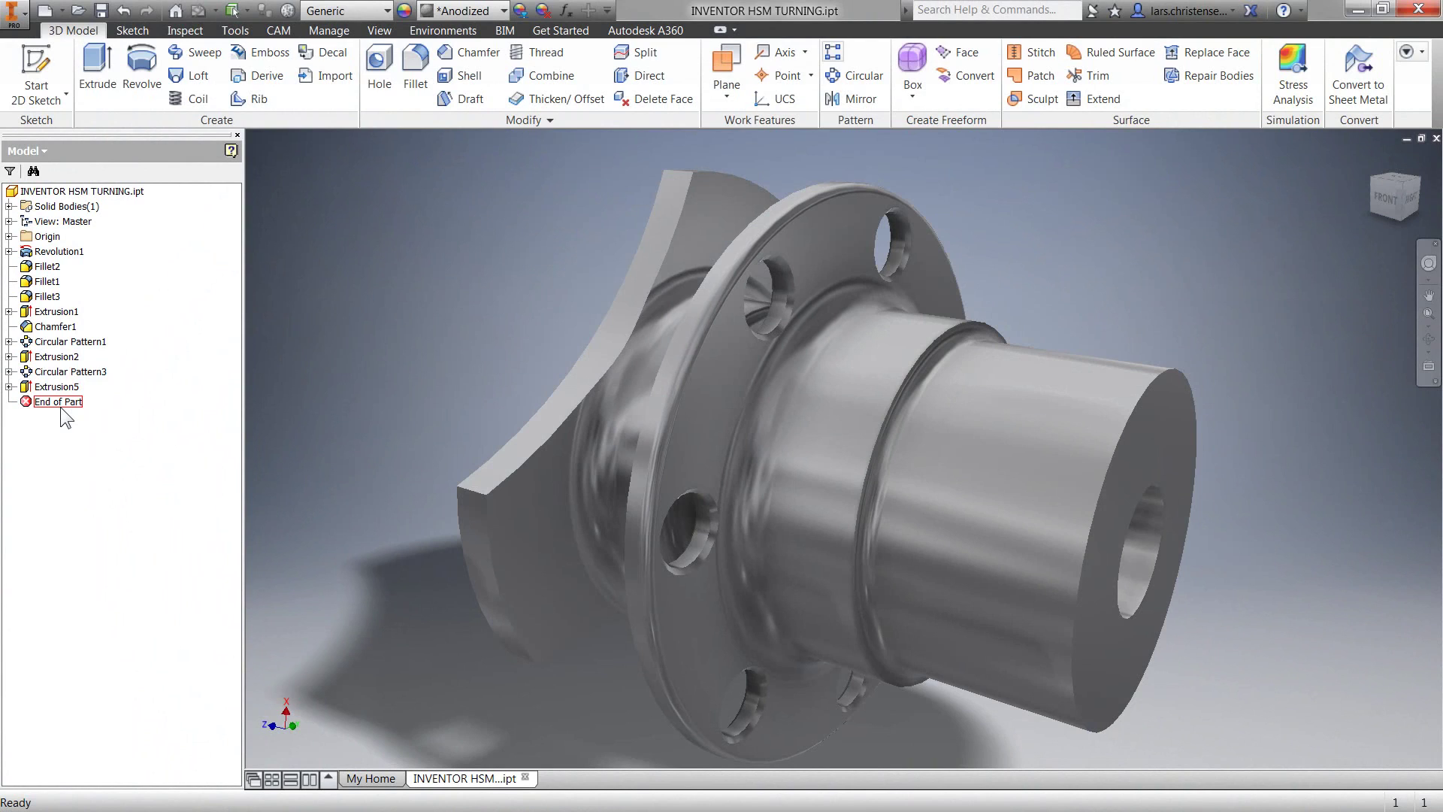
# - Move the End of Part marker up to just below Fillet3 in the Model browser
pyautogui.moveTo(61, 405)
pyautogui.mouseDown()
pyautogui.moveTo(67, 297)
pyautogui.moveTo(72, 314)
pyautogui.mouseUp()
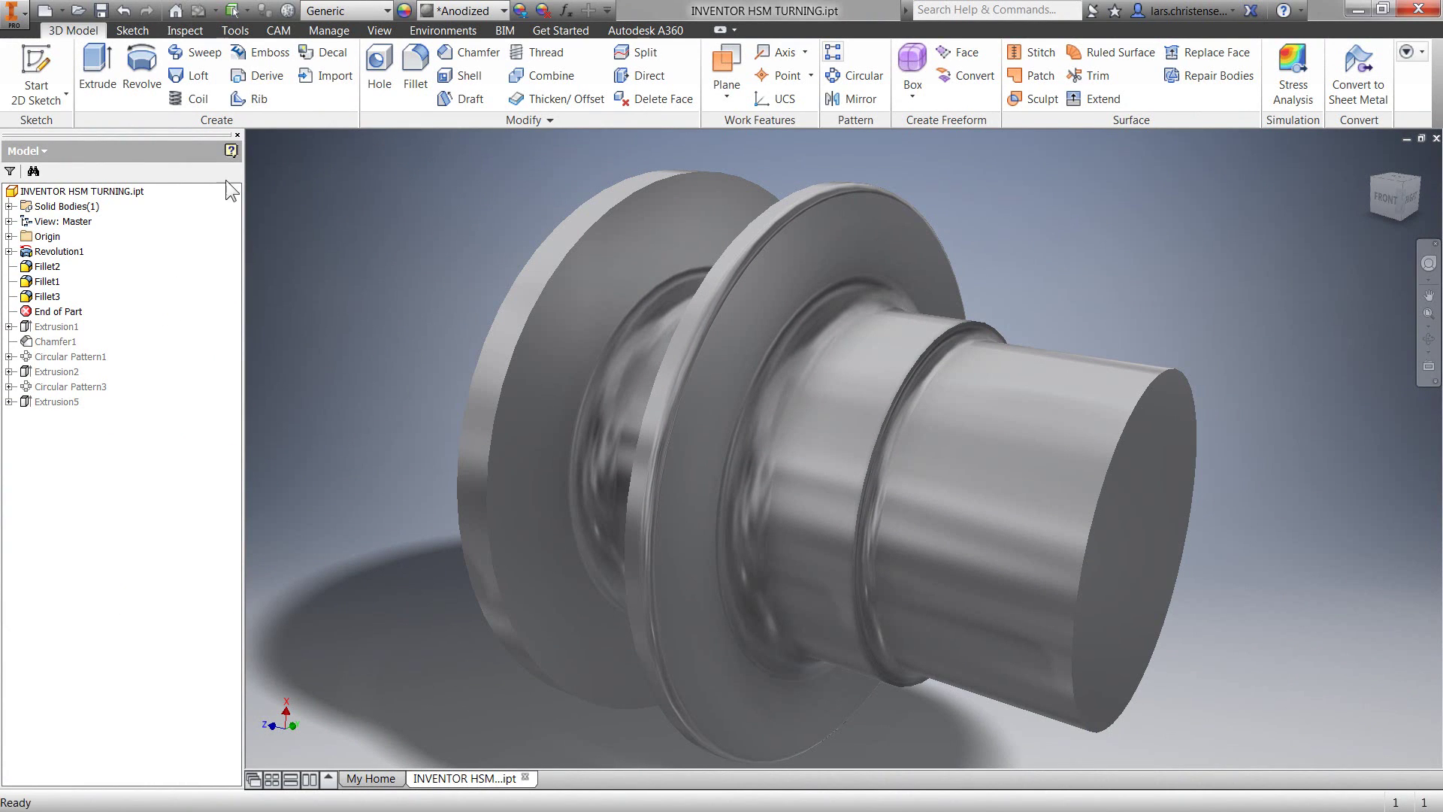
# - Create a CAM setup with Turning or mill/turn operation type and Flip Z axis checked
pyautogui.click(287, 30)
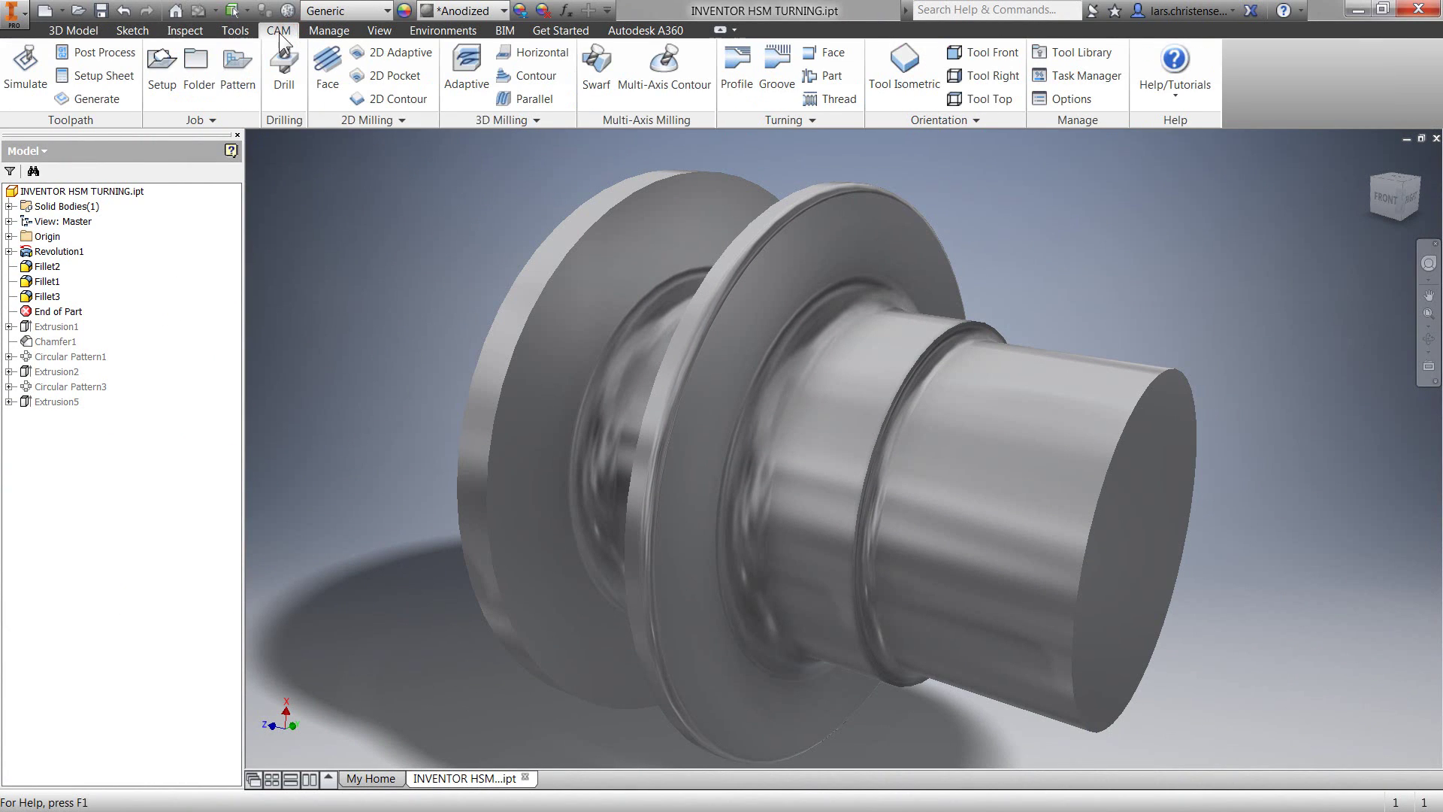
pyautogui.click(162, 67)
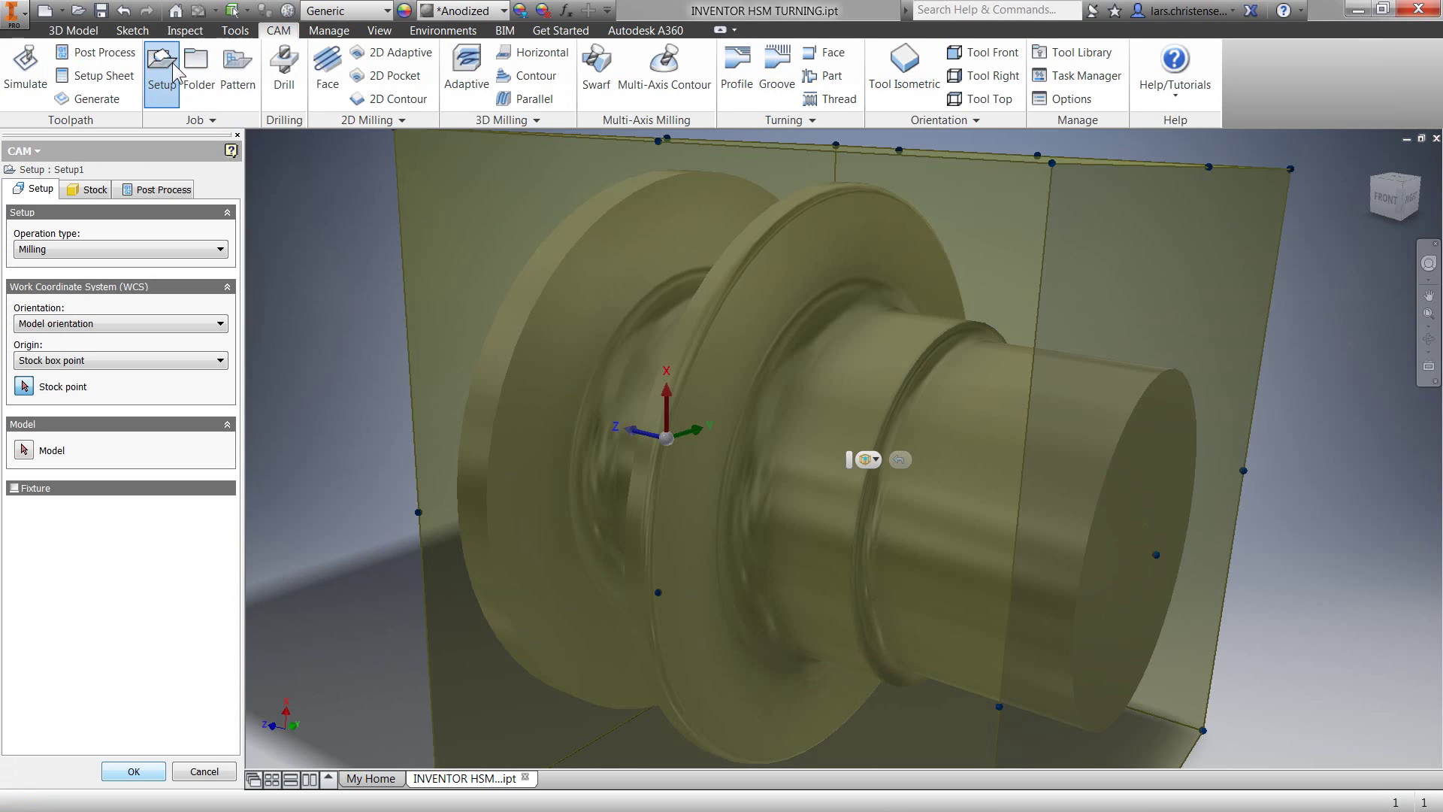
pyautogui.click(132, 254)
pyautogui.click(135, 276)
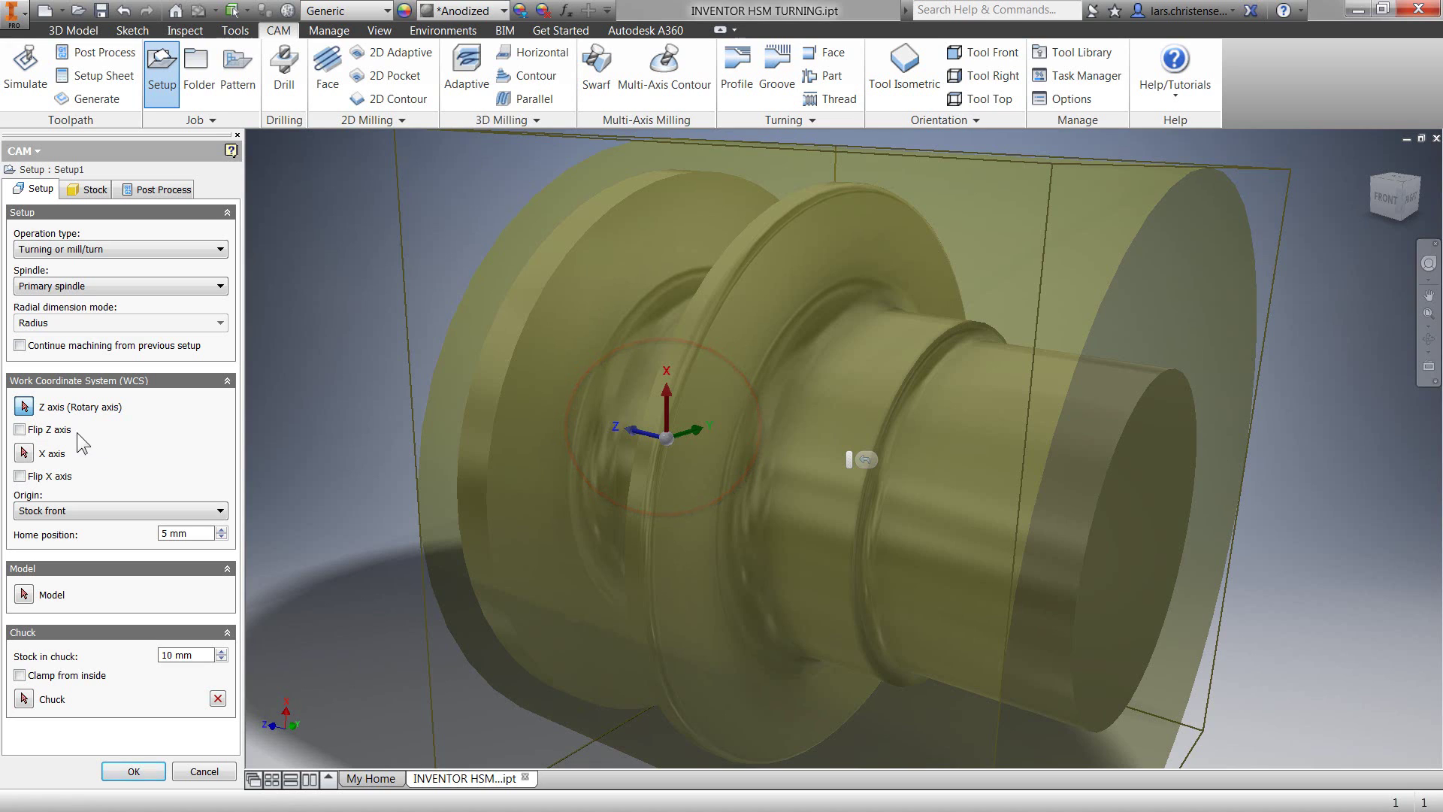
pyautogui.click(21, 430)
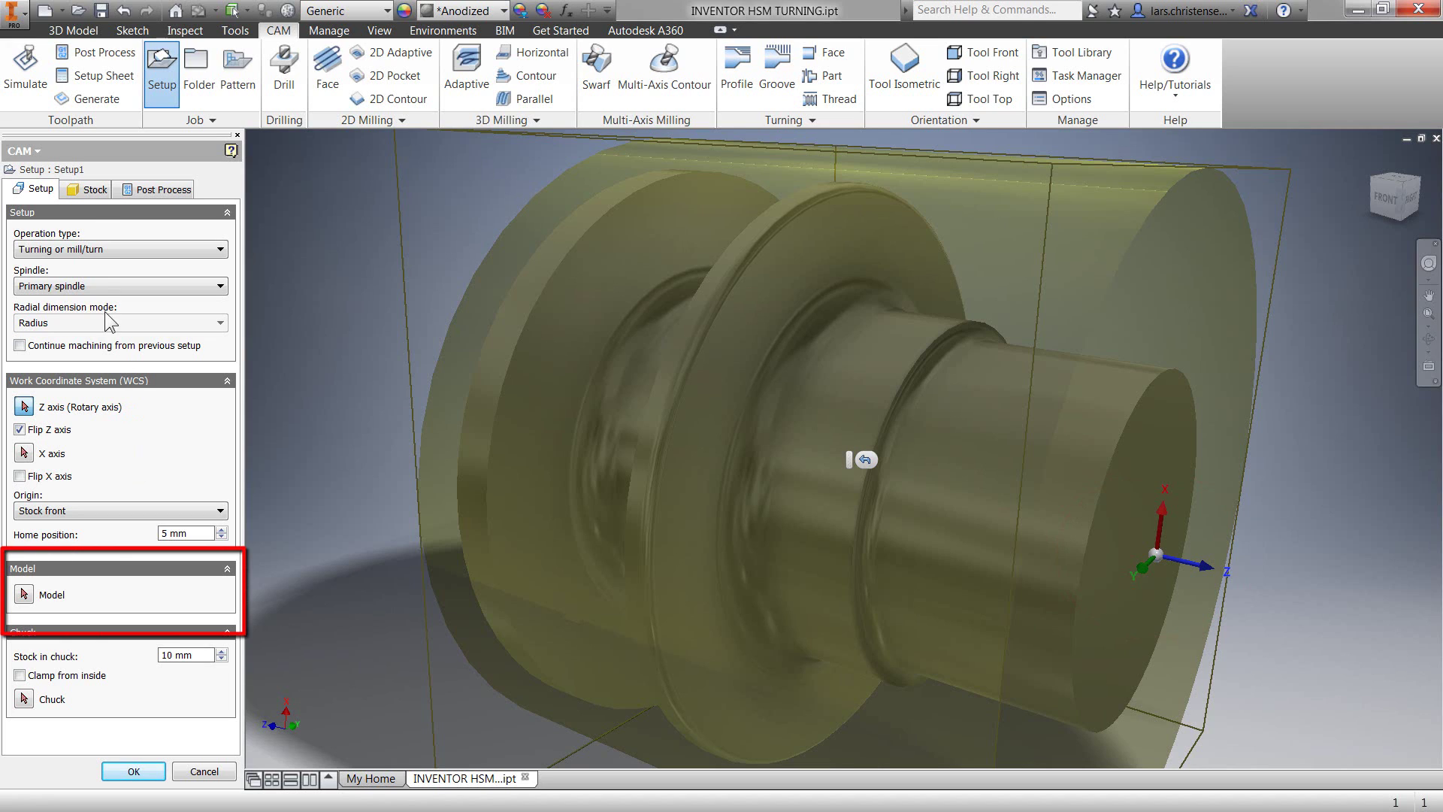
# - Keep the fixed-size 70 mm cylinder stock, set length 80 mm, positioned offset from front
pyautogui.click(85, 188)
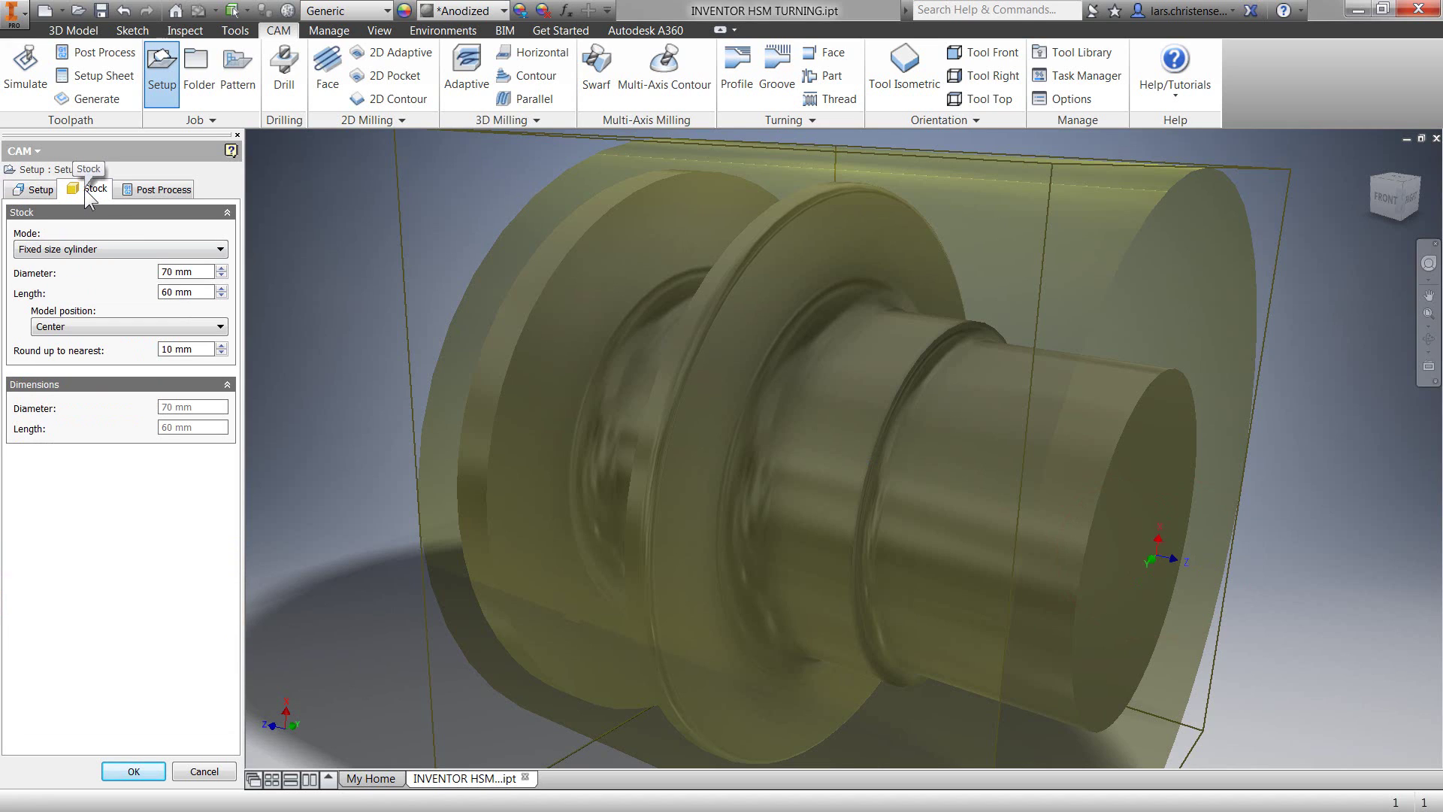
pyautogui.click(131, 247)
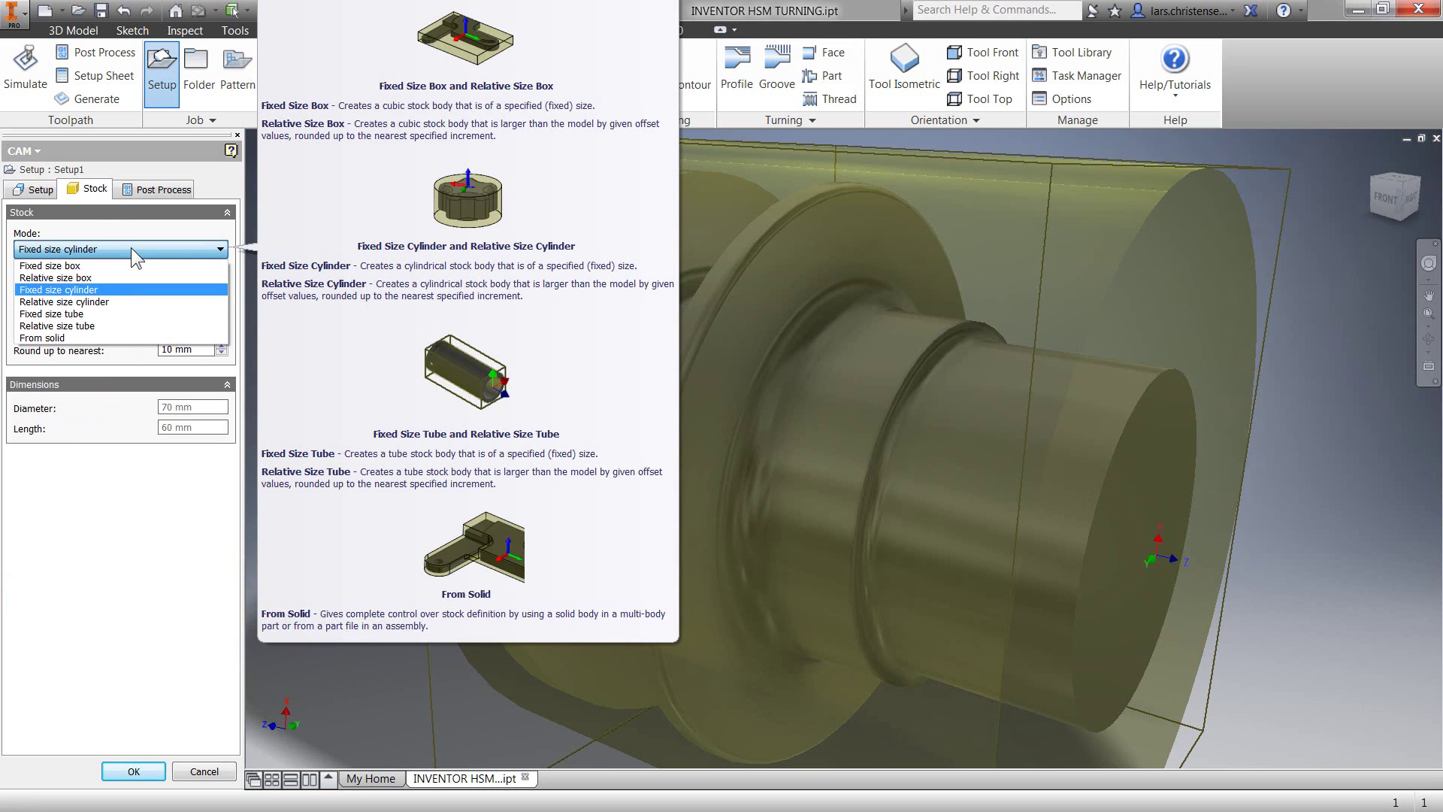
pyautogui.click(131, 248)
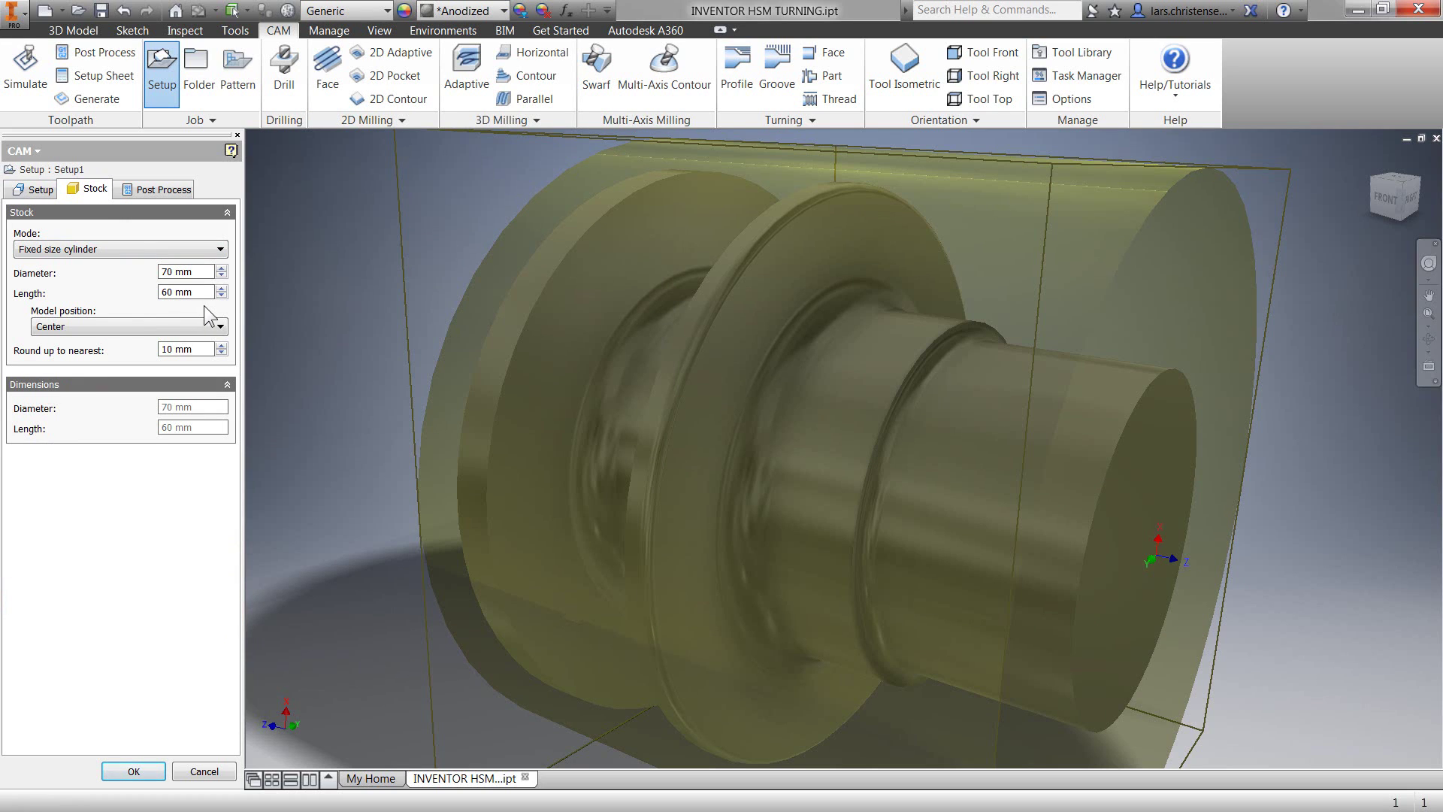
pyautogui.click(221, 289)
pyautogui.click(221, 289)
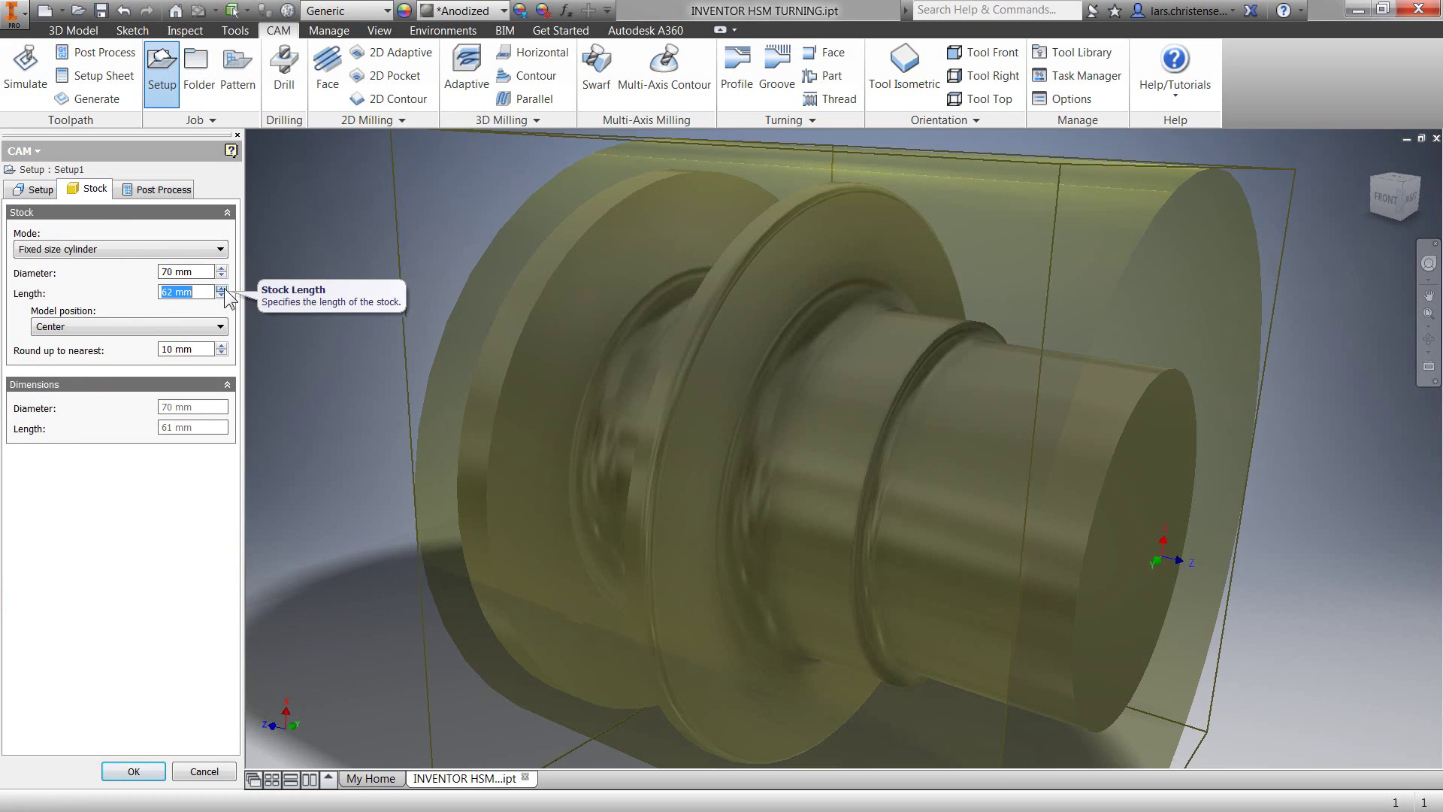
pyautogui.click(221, 288)
pyautogui.click(221, 289)
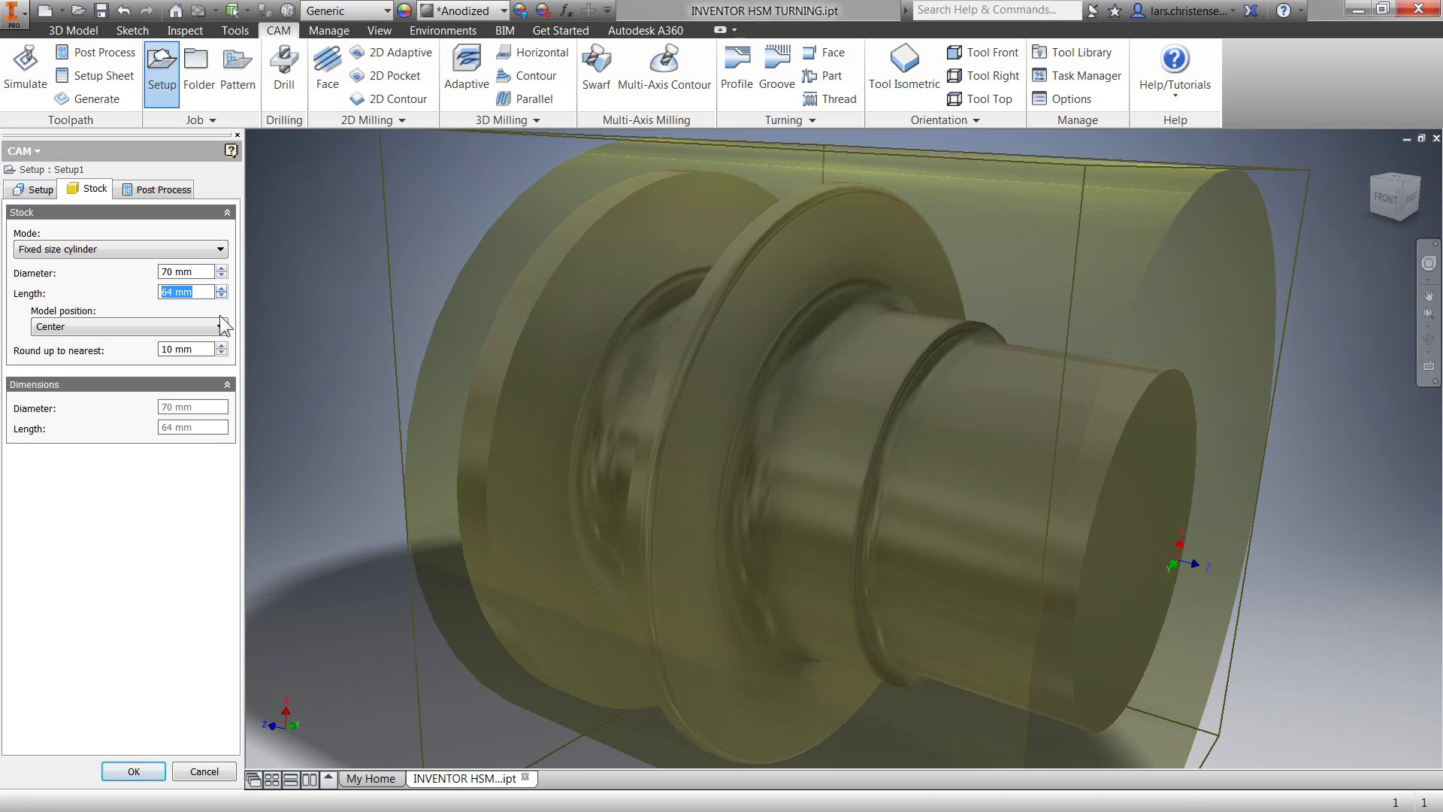
pyautogui.click(219, 328)
pyautogui.click(150, 351)
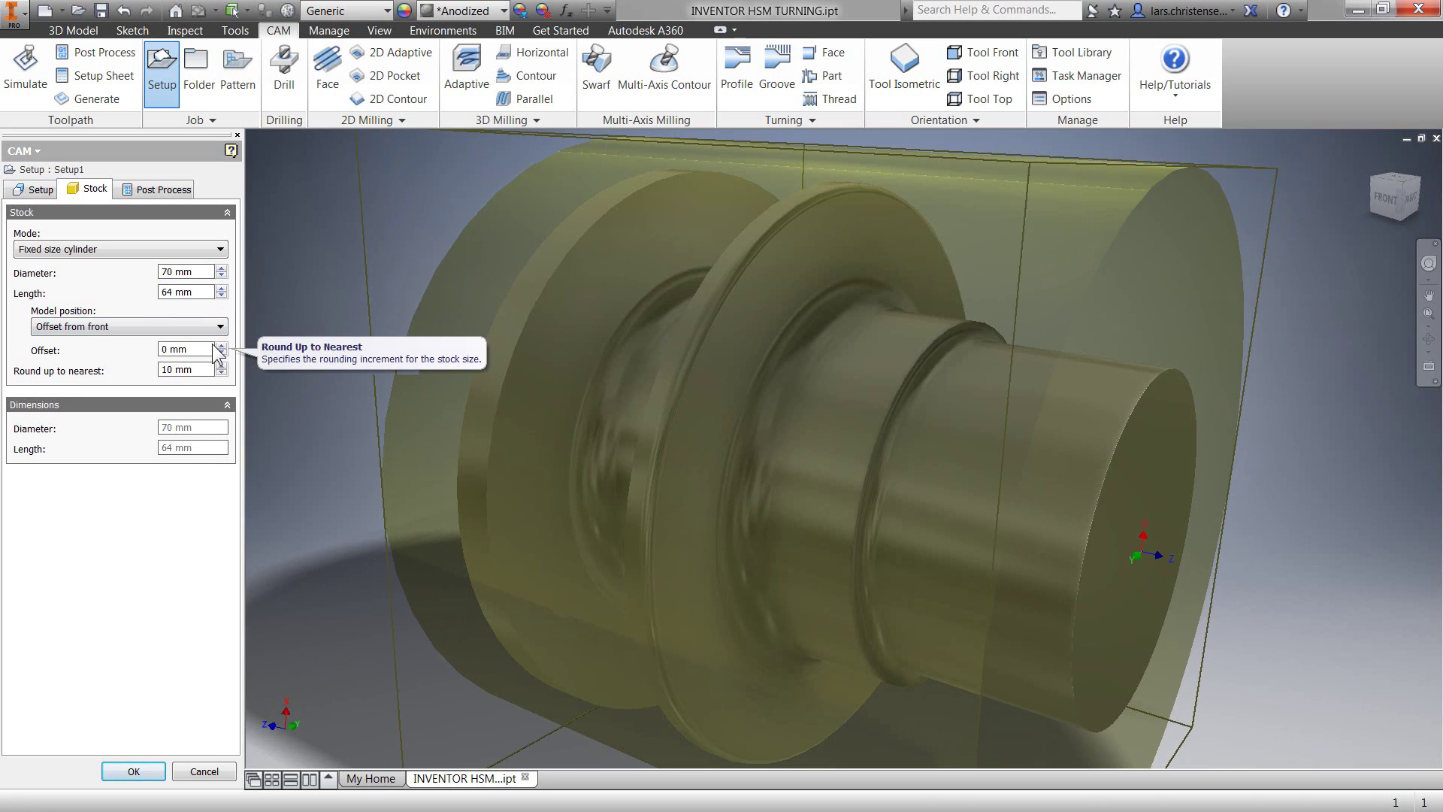
pyautogui.click(188, 292)
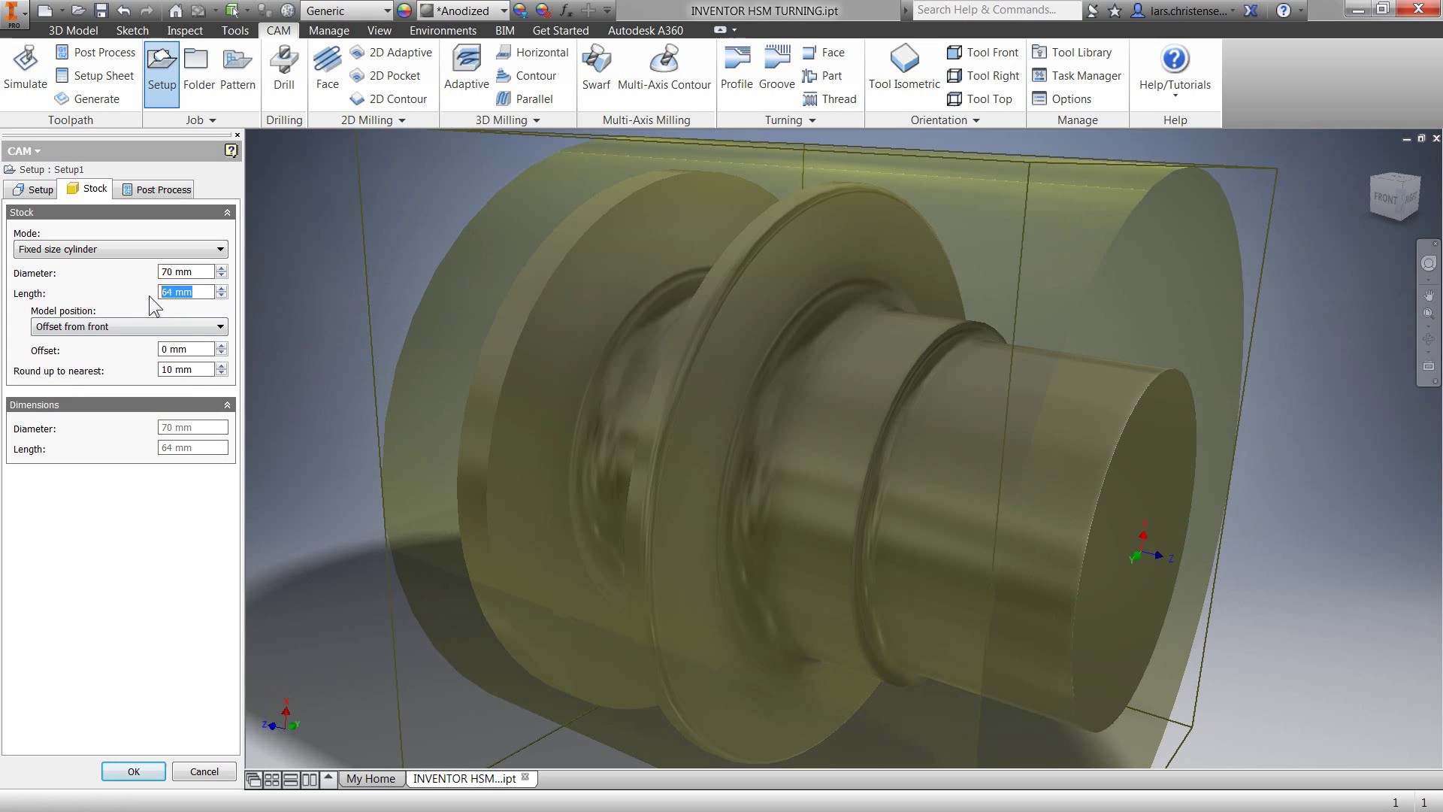
pyautogui.write('80')
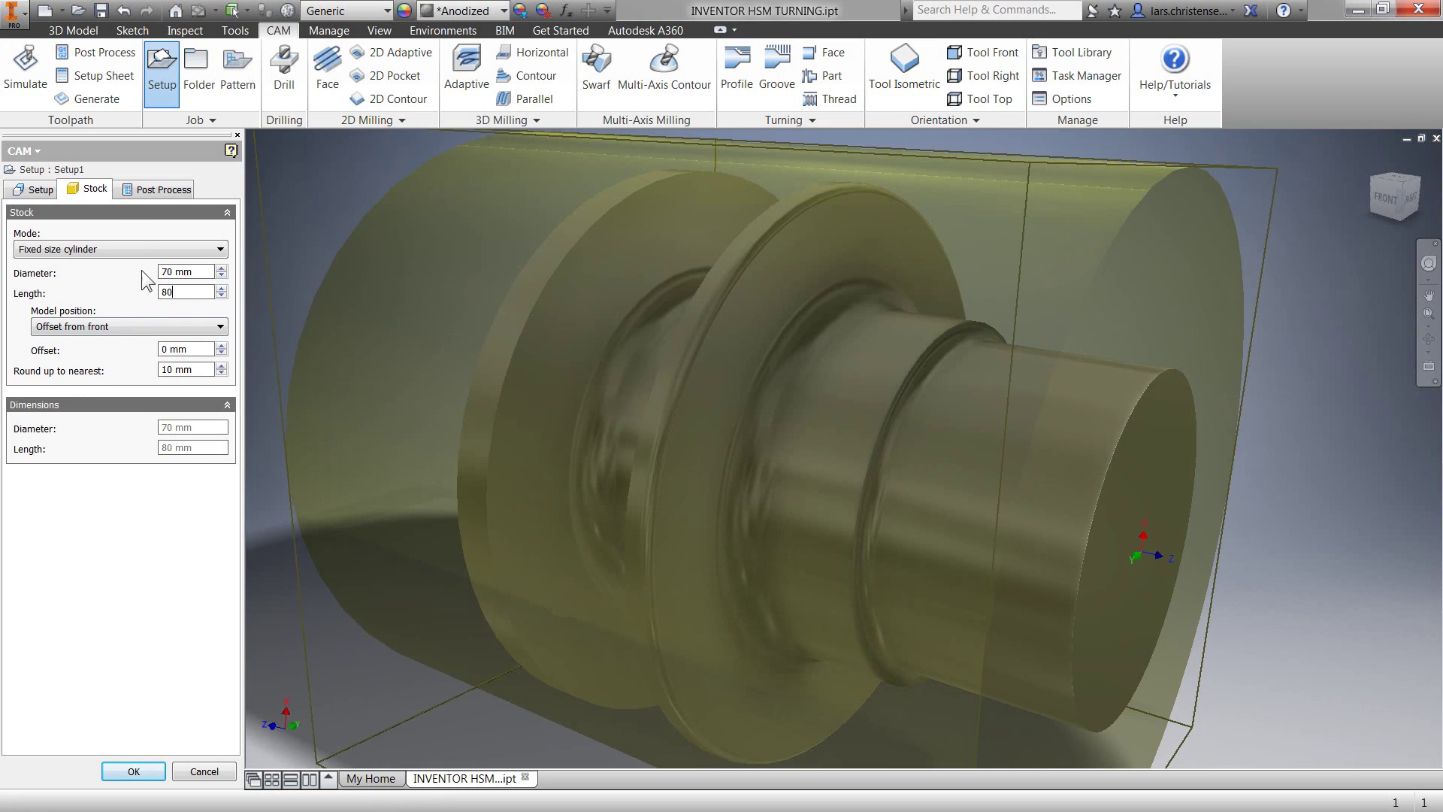
pyautogui.click(136, 190)
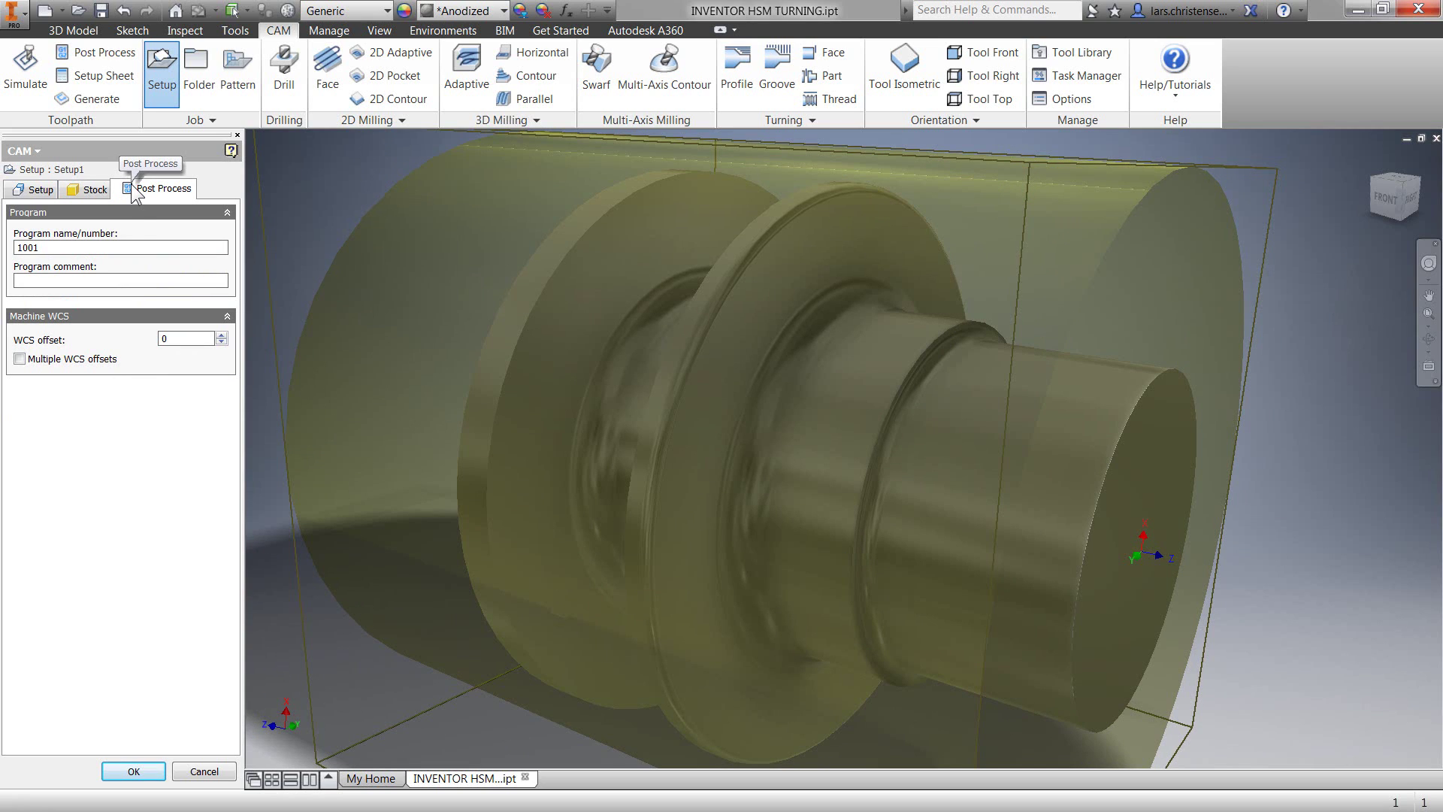
# - Confirm Setup1 and start a Face turning operation
pyautogui.click(134, 764)
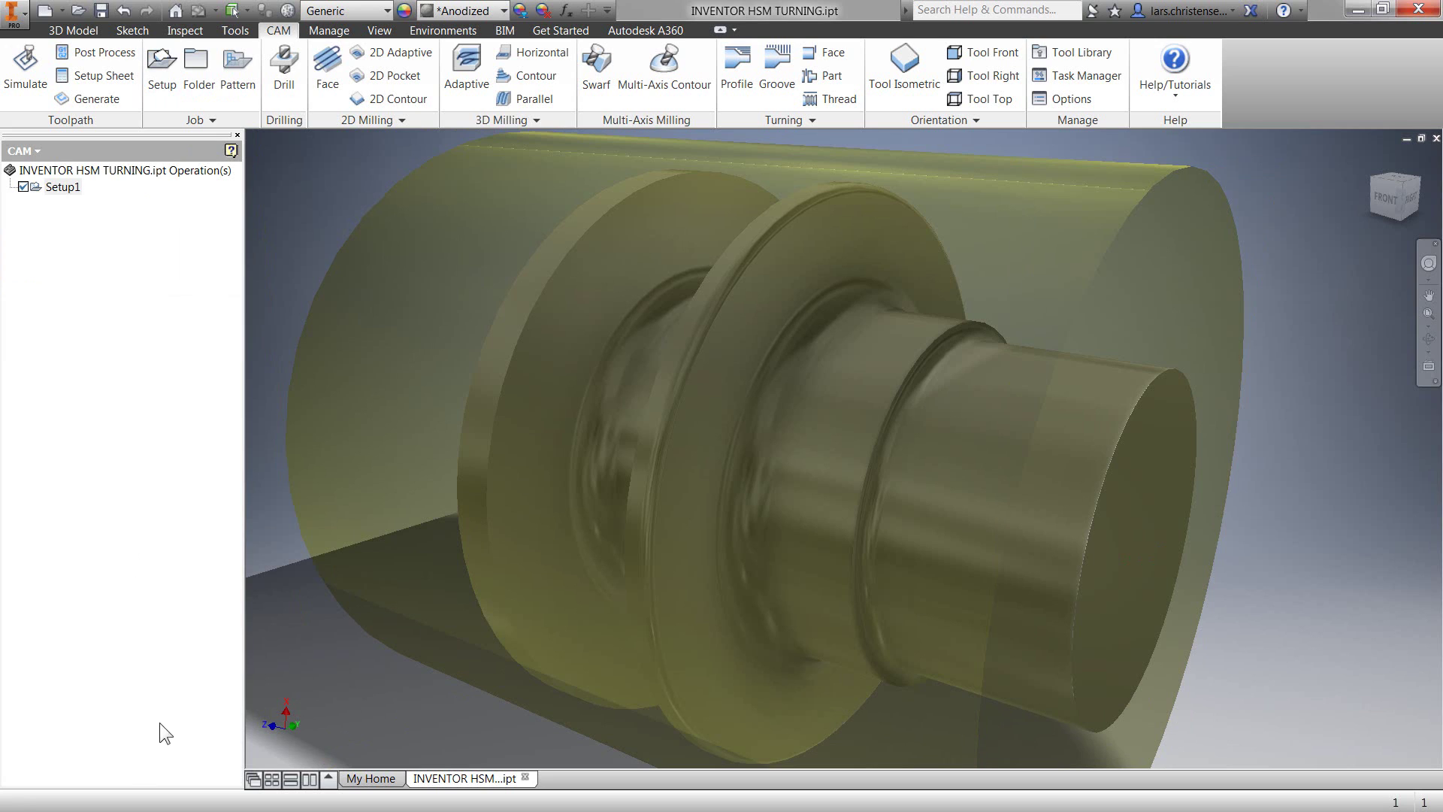
pyautogui.click(828, 55)
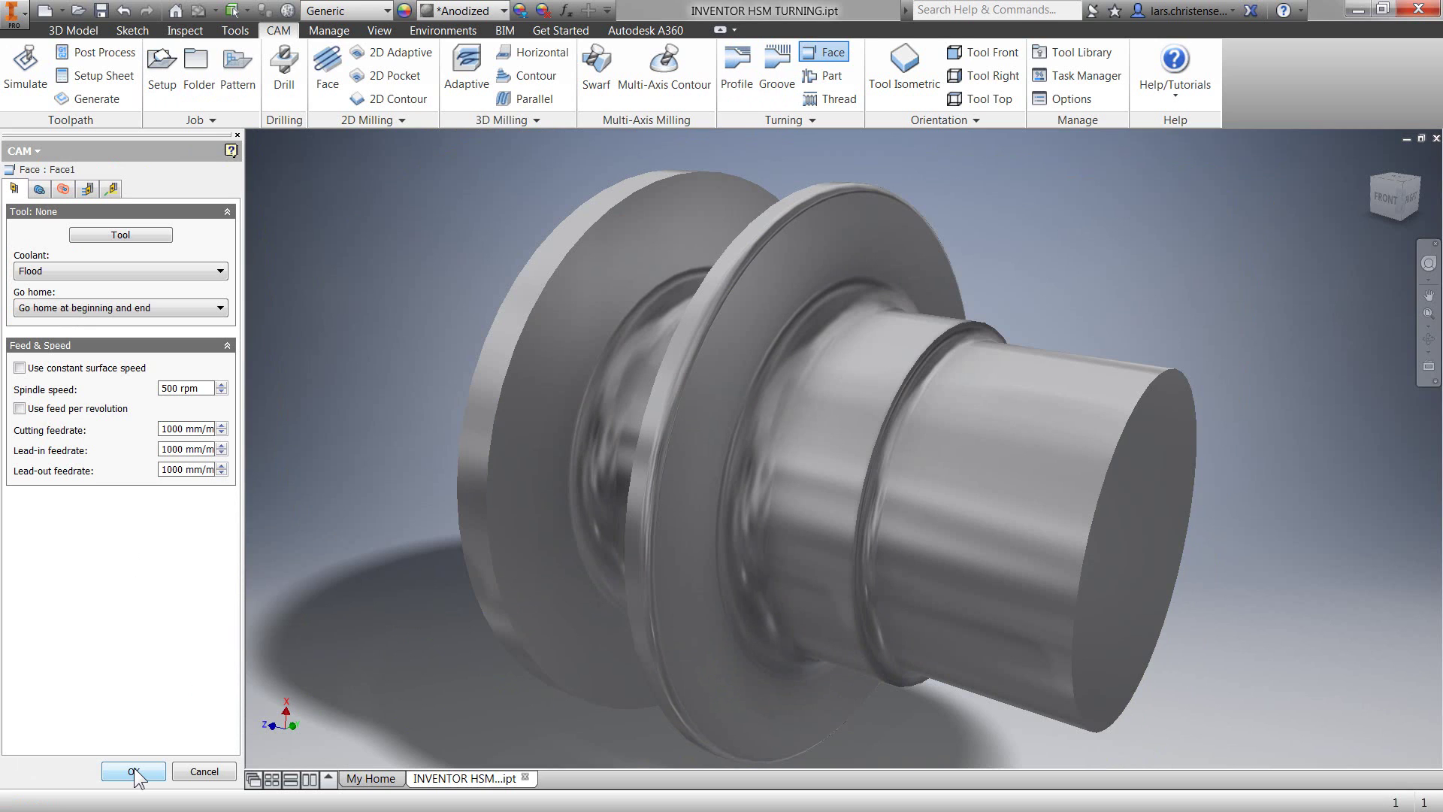
# - Begin a new turning tool for Face1 from the Select Tool dialog
pyautogui.click(120, 236)
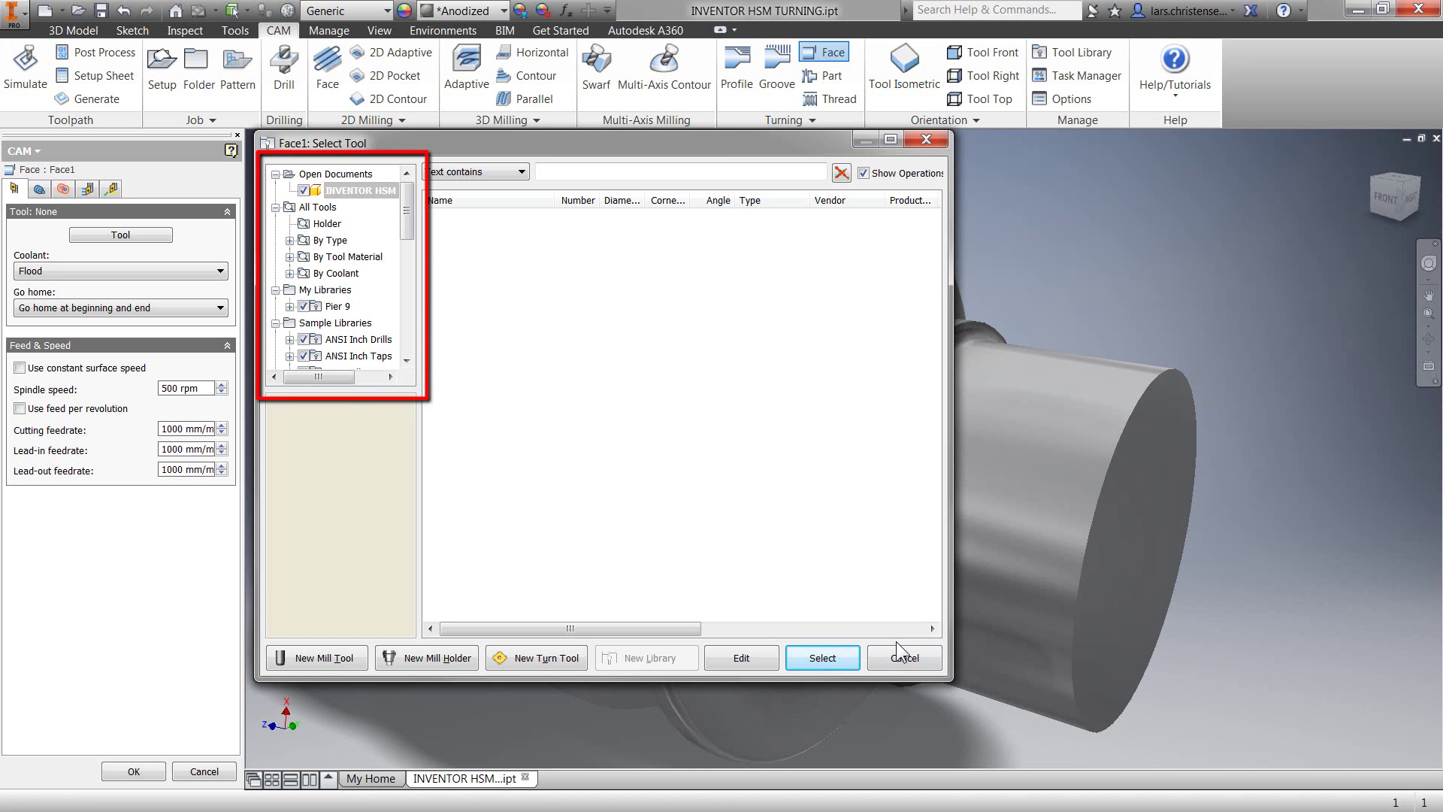
pyautogui.click(547, 660)
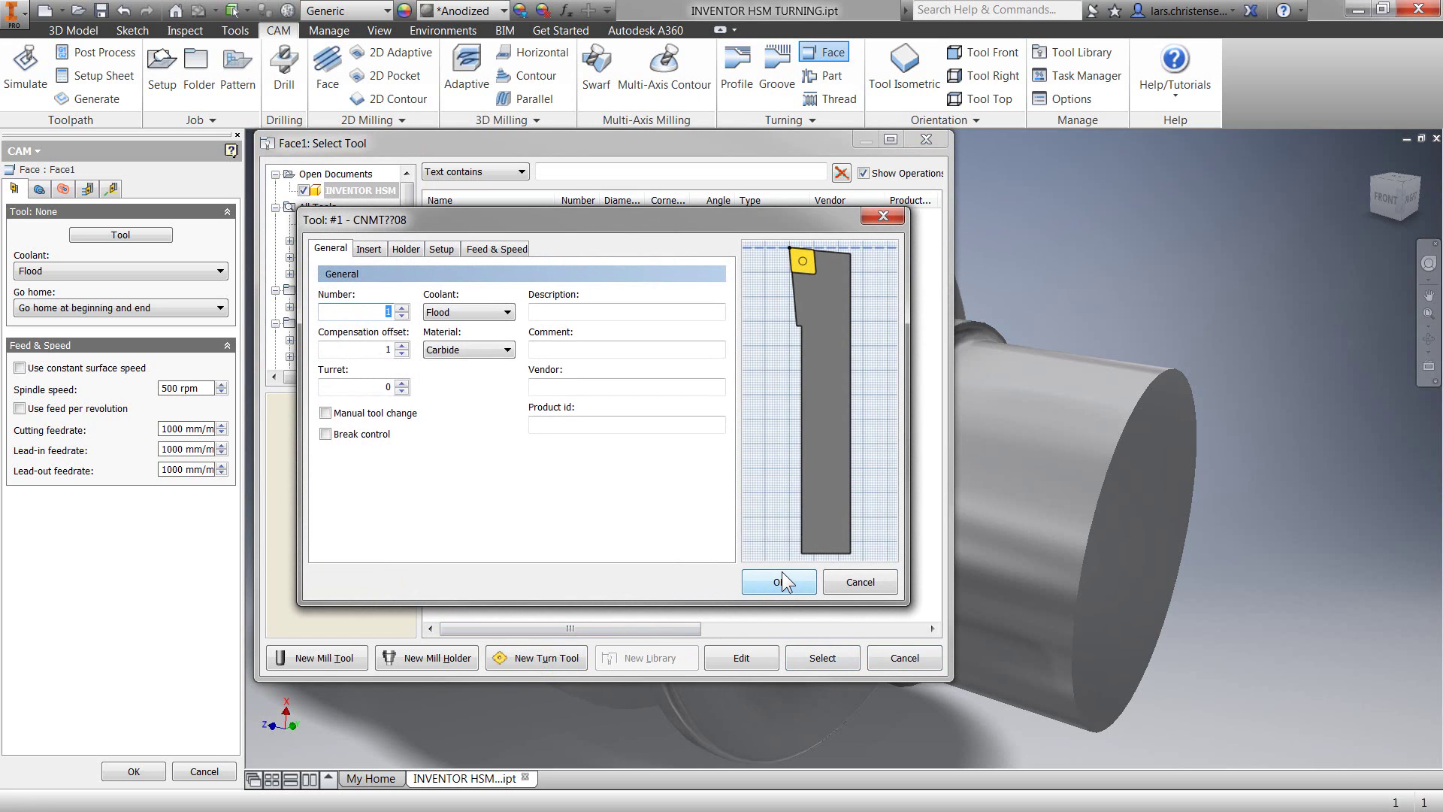
# - Save tool #1 as a General Turning insert: millimetres, custom 10 mm, 0.80 mm radius, 80° diamond
pyautogui.click(376, 251)
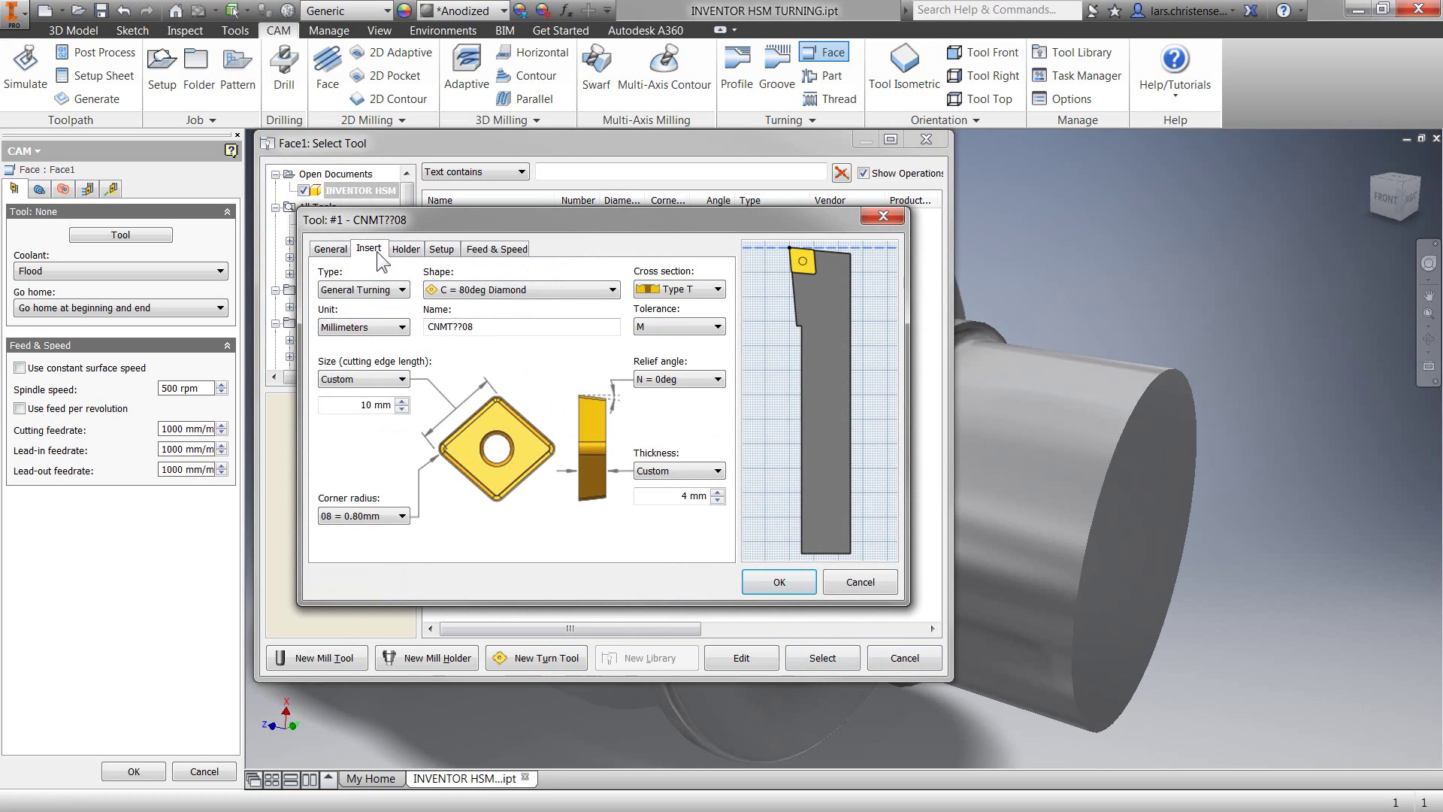
pyautogui.click(388, 291)
pyautogui.click(385, 305)
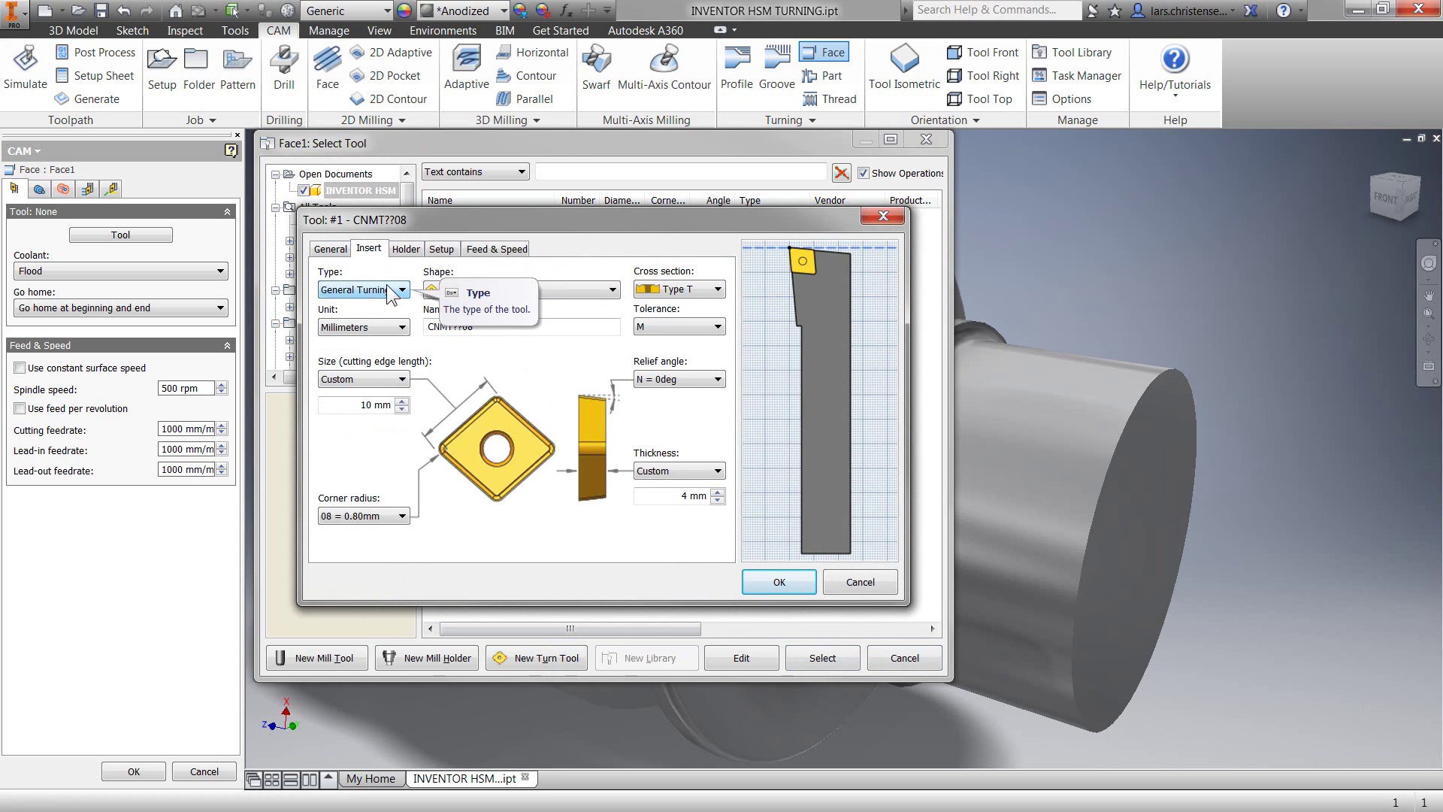
pyautogui.click(400, 329)
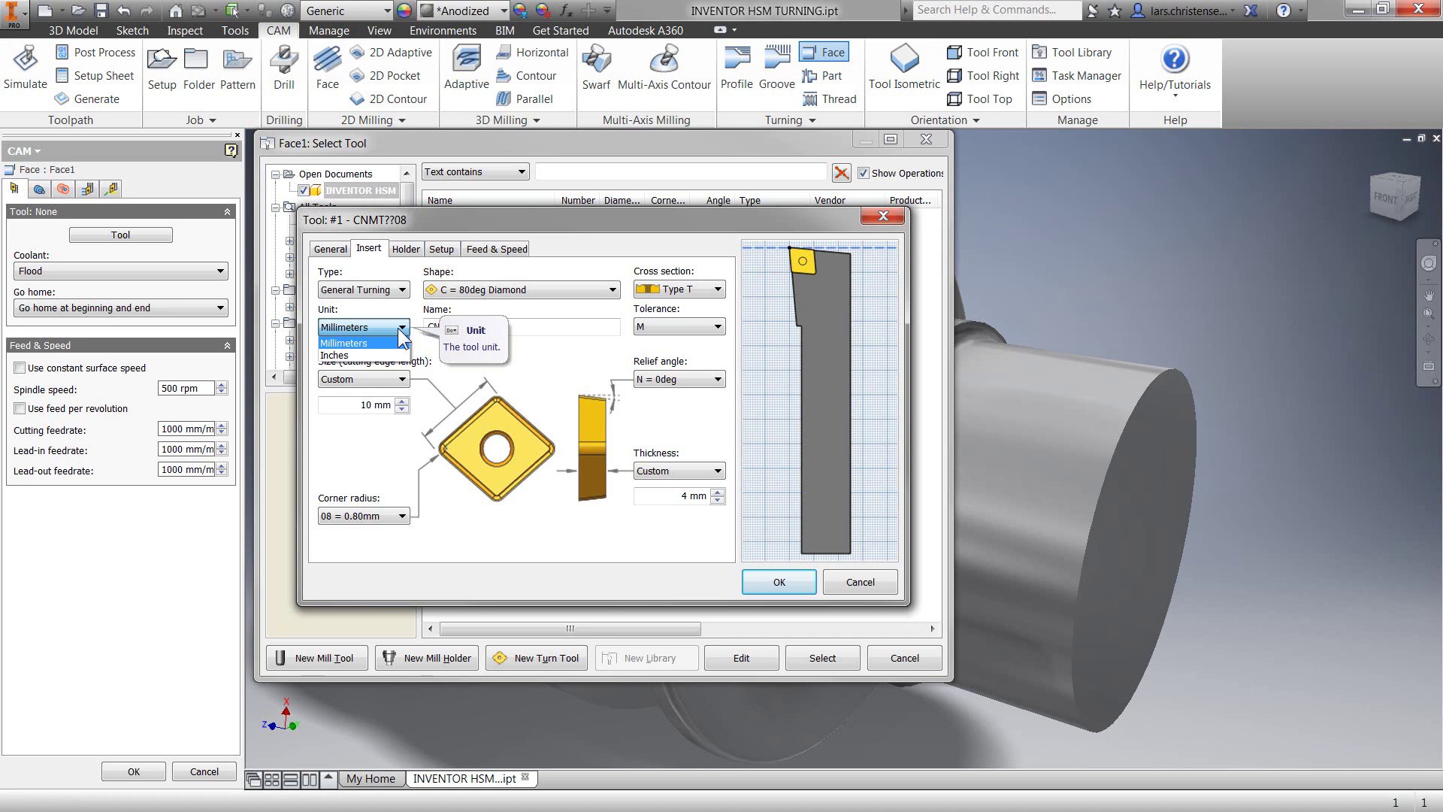
pyautogui.click(400, 342)
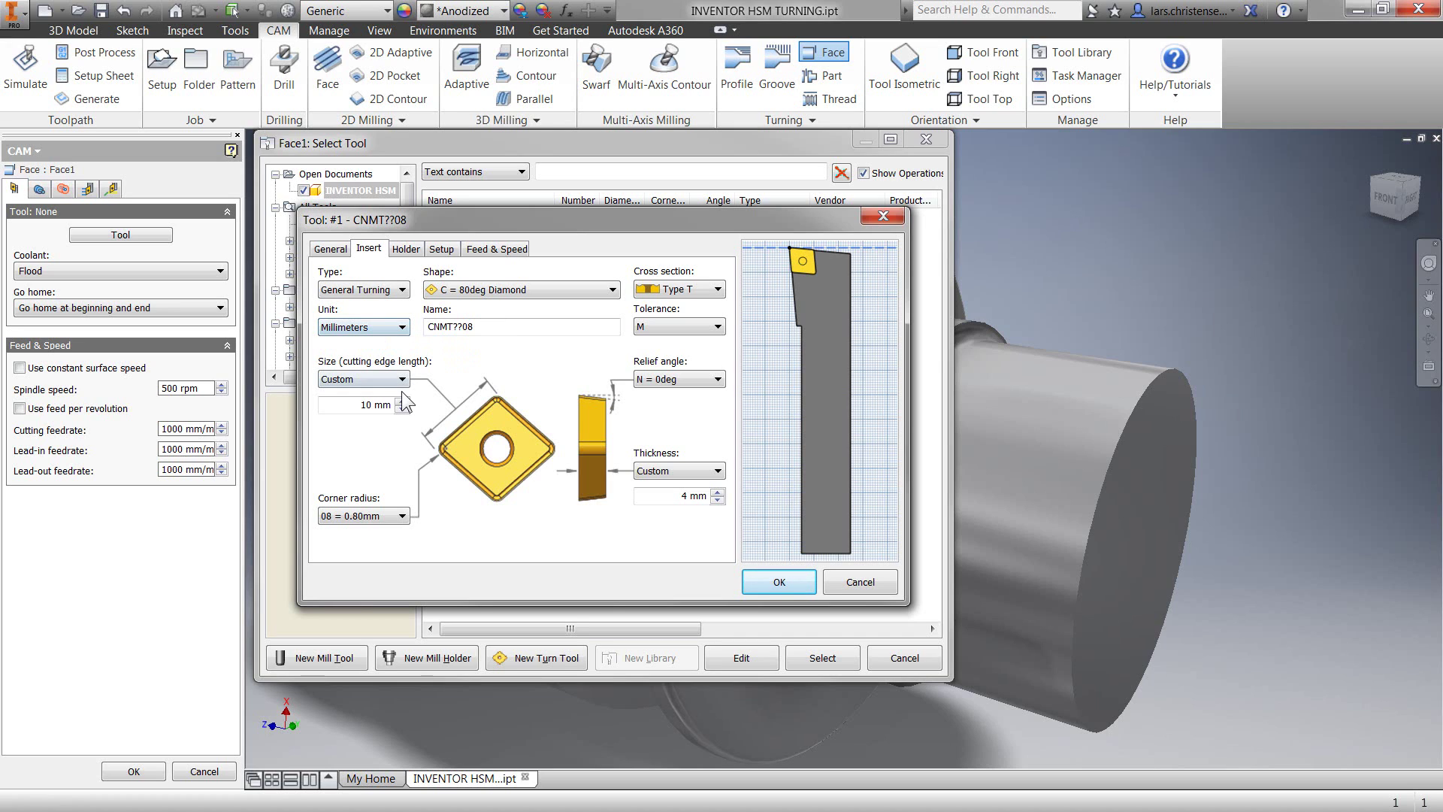
pyautogui.click(403, 380)
pyautogui.click(400, 382)
pyautogui.click(400, 517)
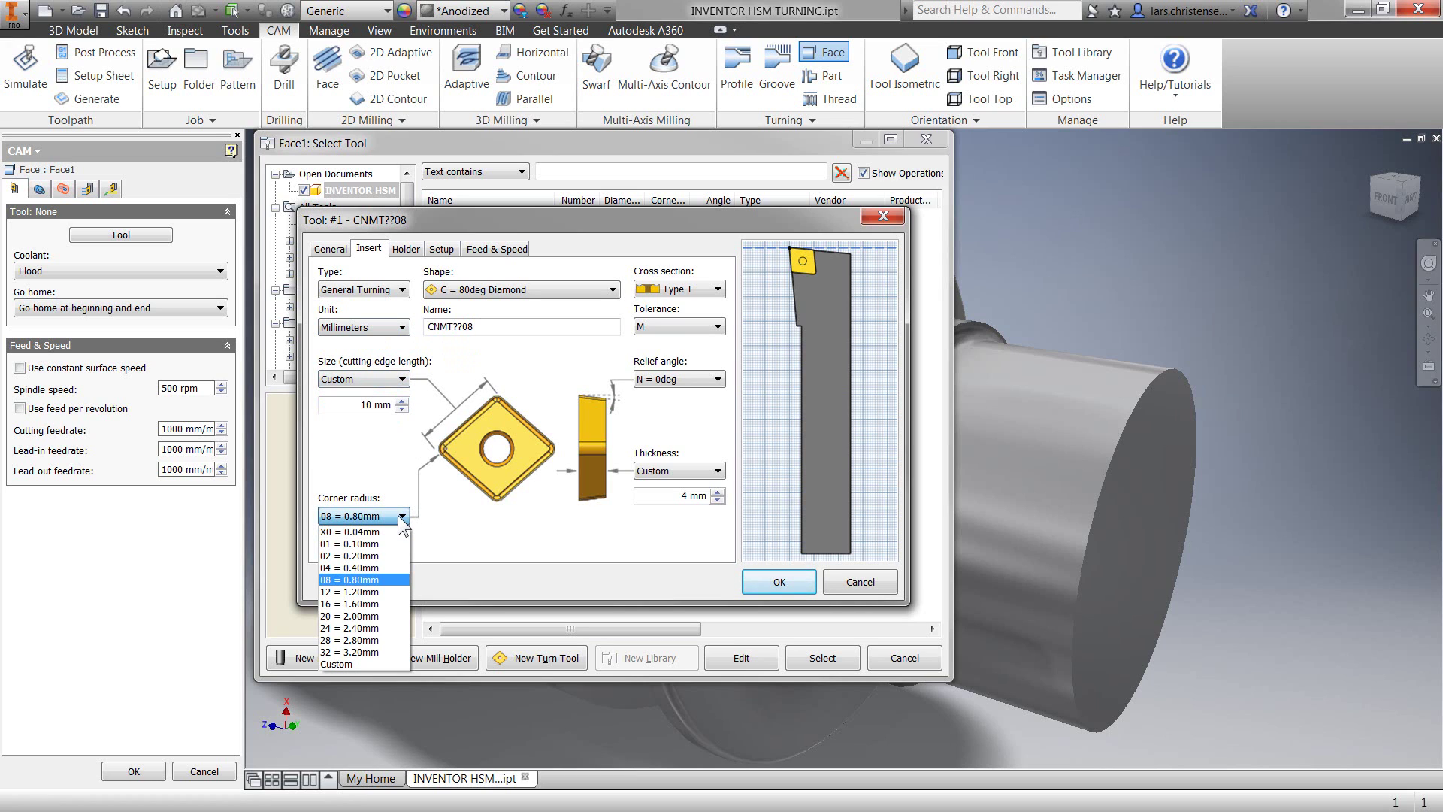
pyautogui.click(400, 516)
pyautogui.click(542, 290)
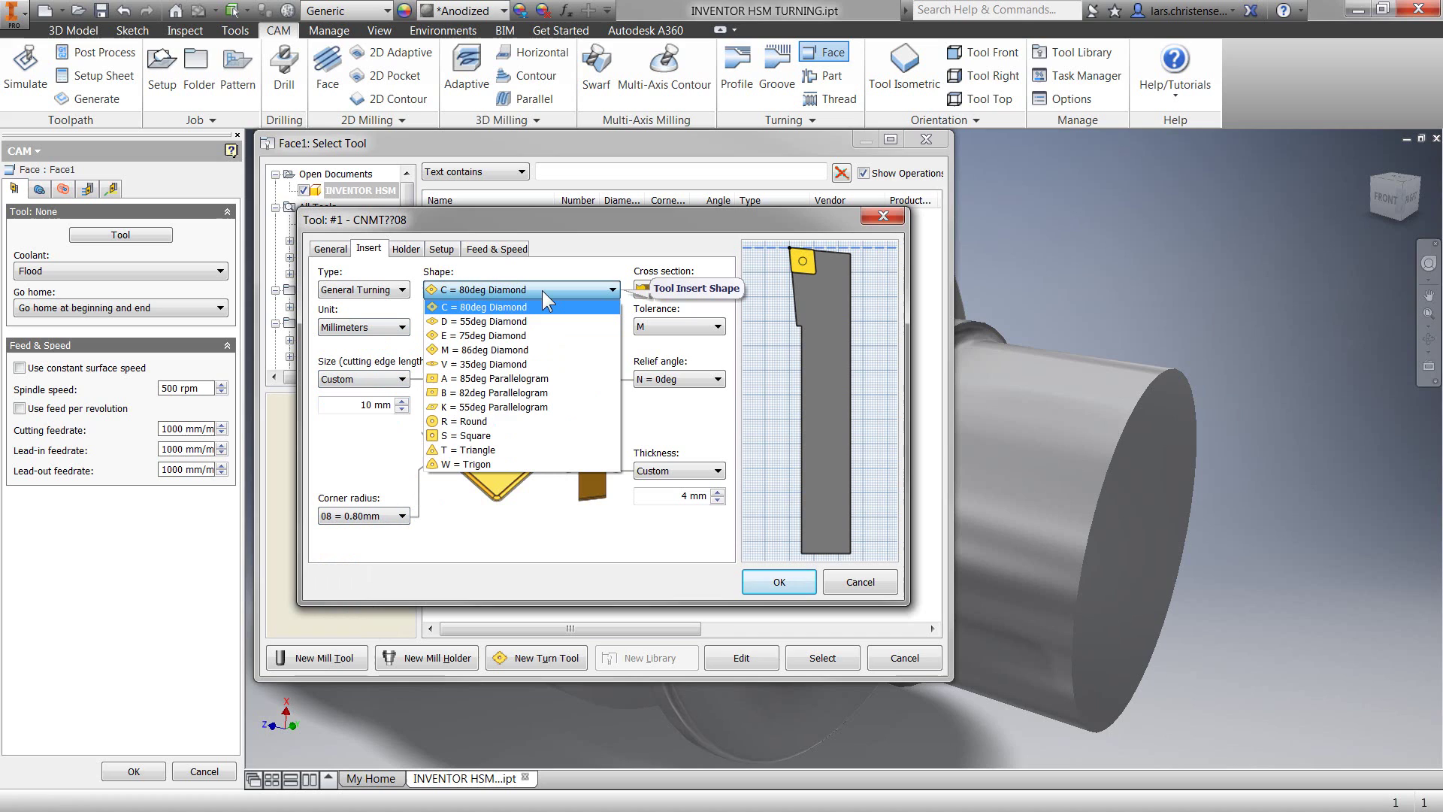
pyautogui.click(543, 290)
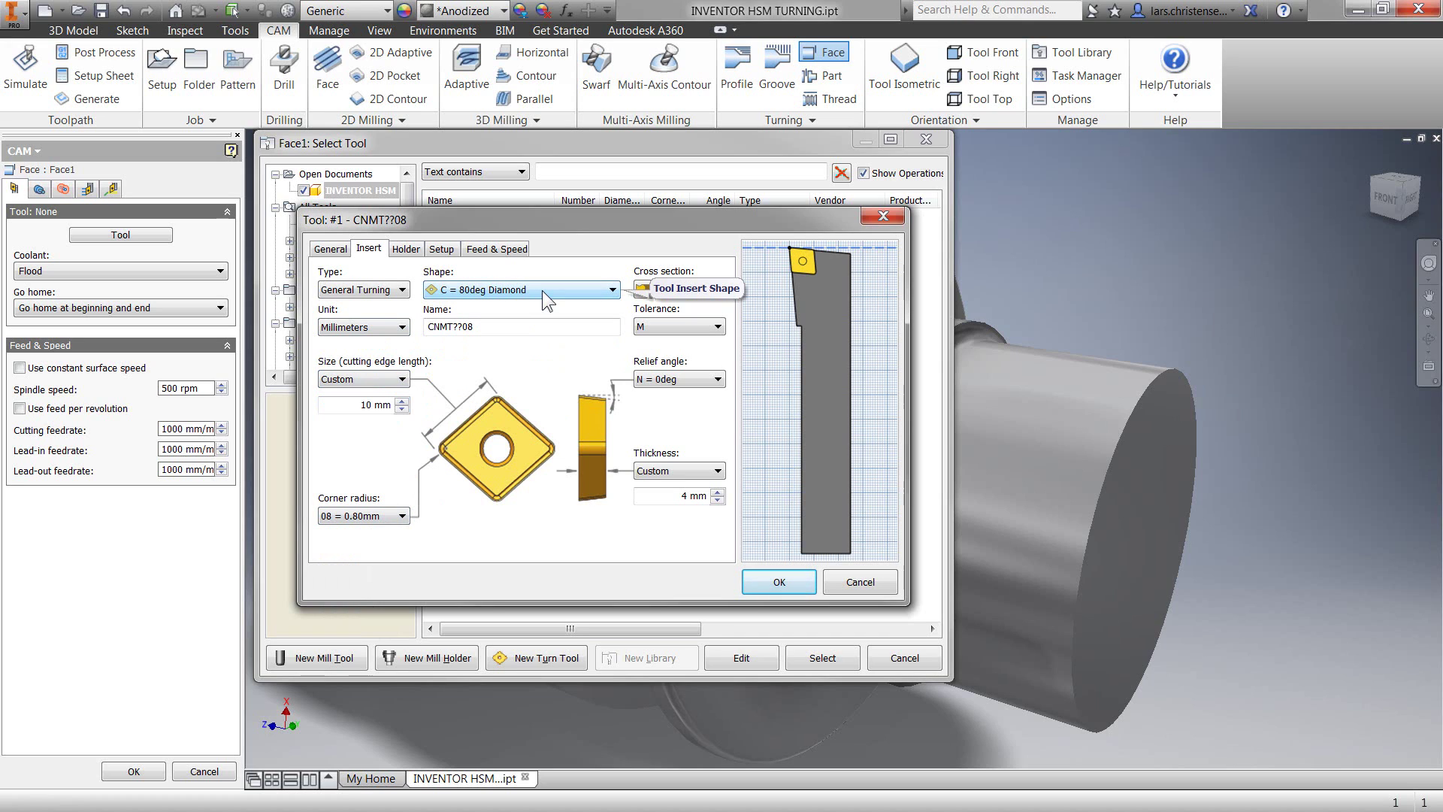
pyautogui.click(773, 580)
# - Select tool #1, pick the shaft face as clearance reference, and create Face1
pyautogui.click(836, 654)
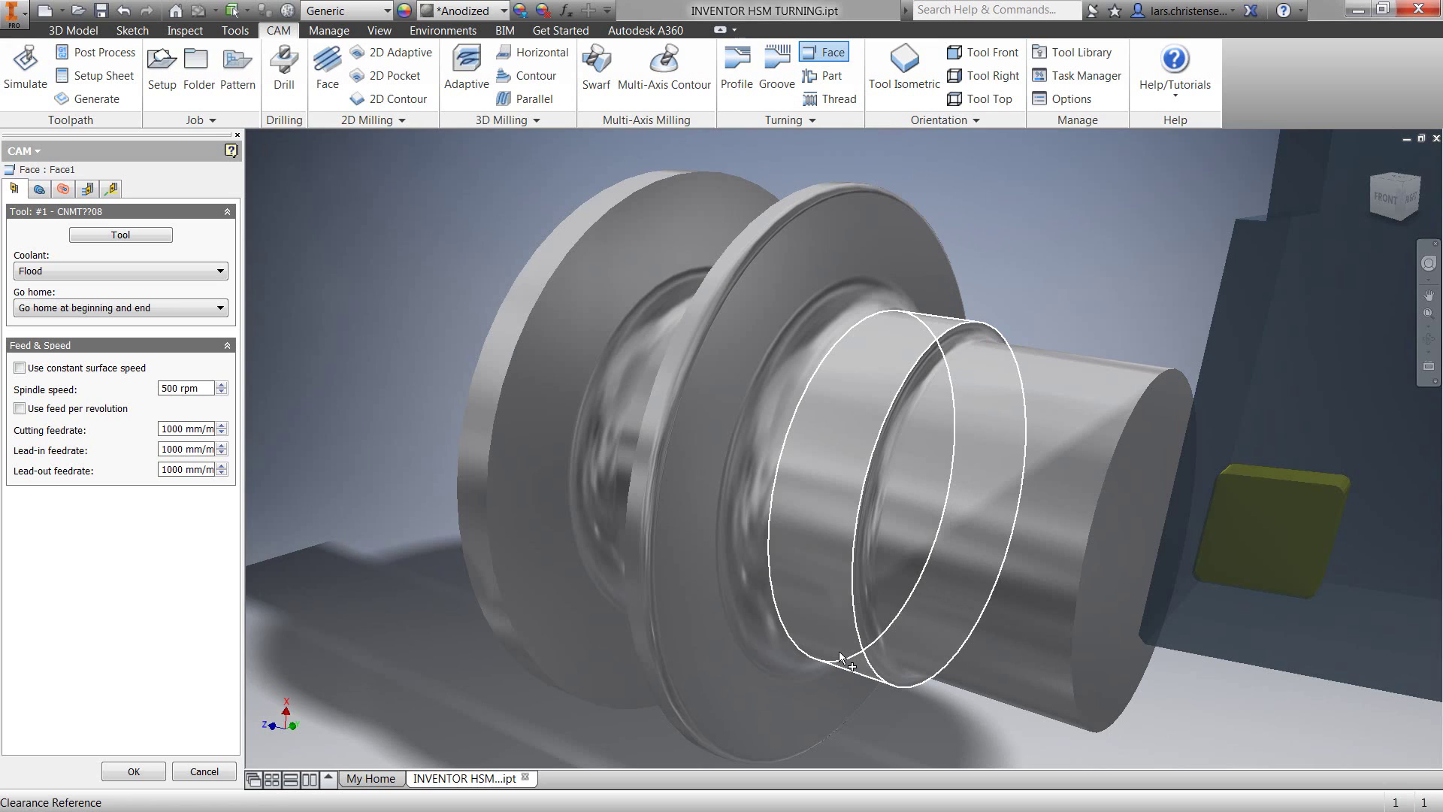
pyautogui.click(842, 659)
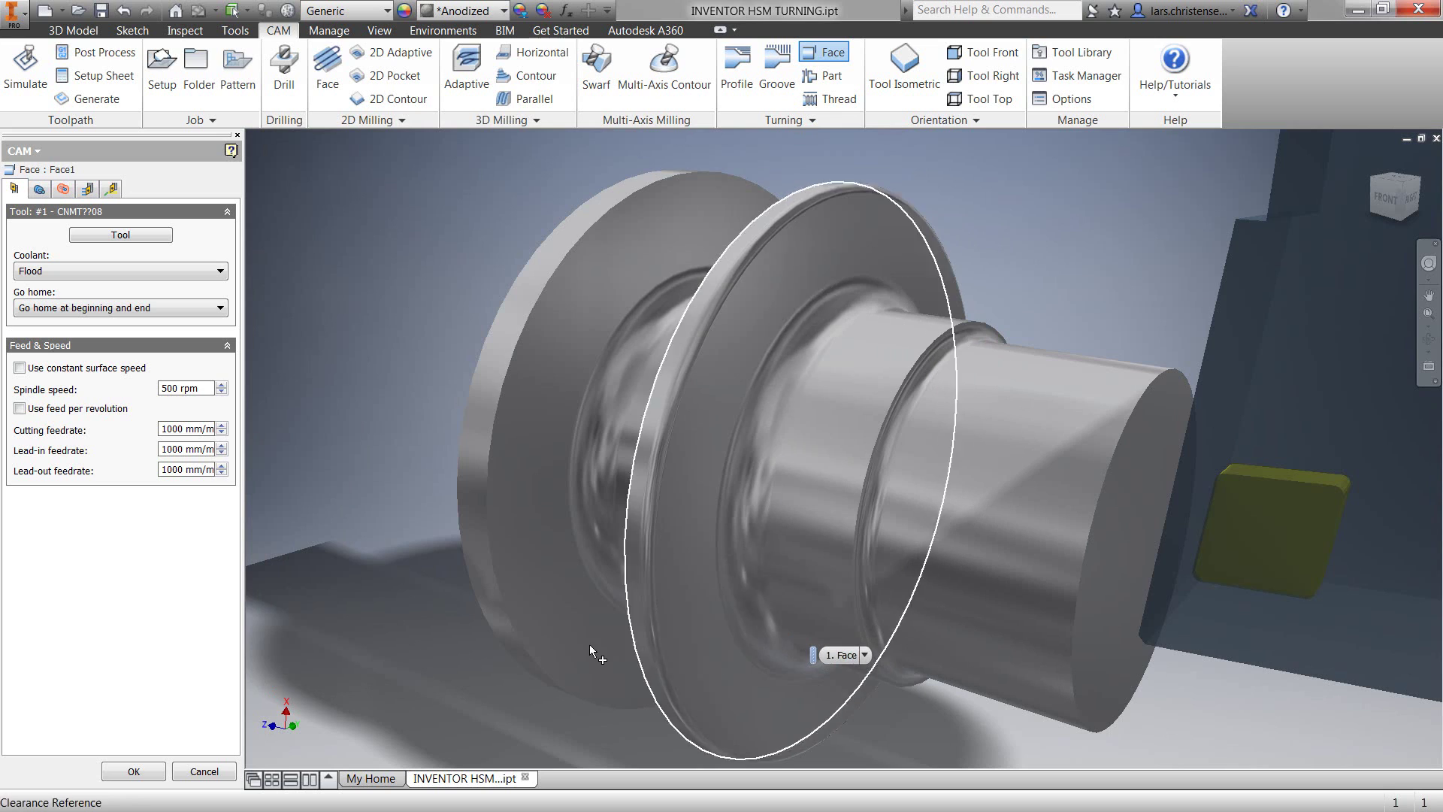
pyautogui.click(119, 771)
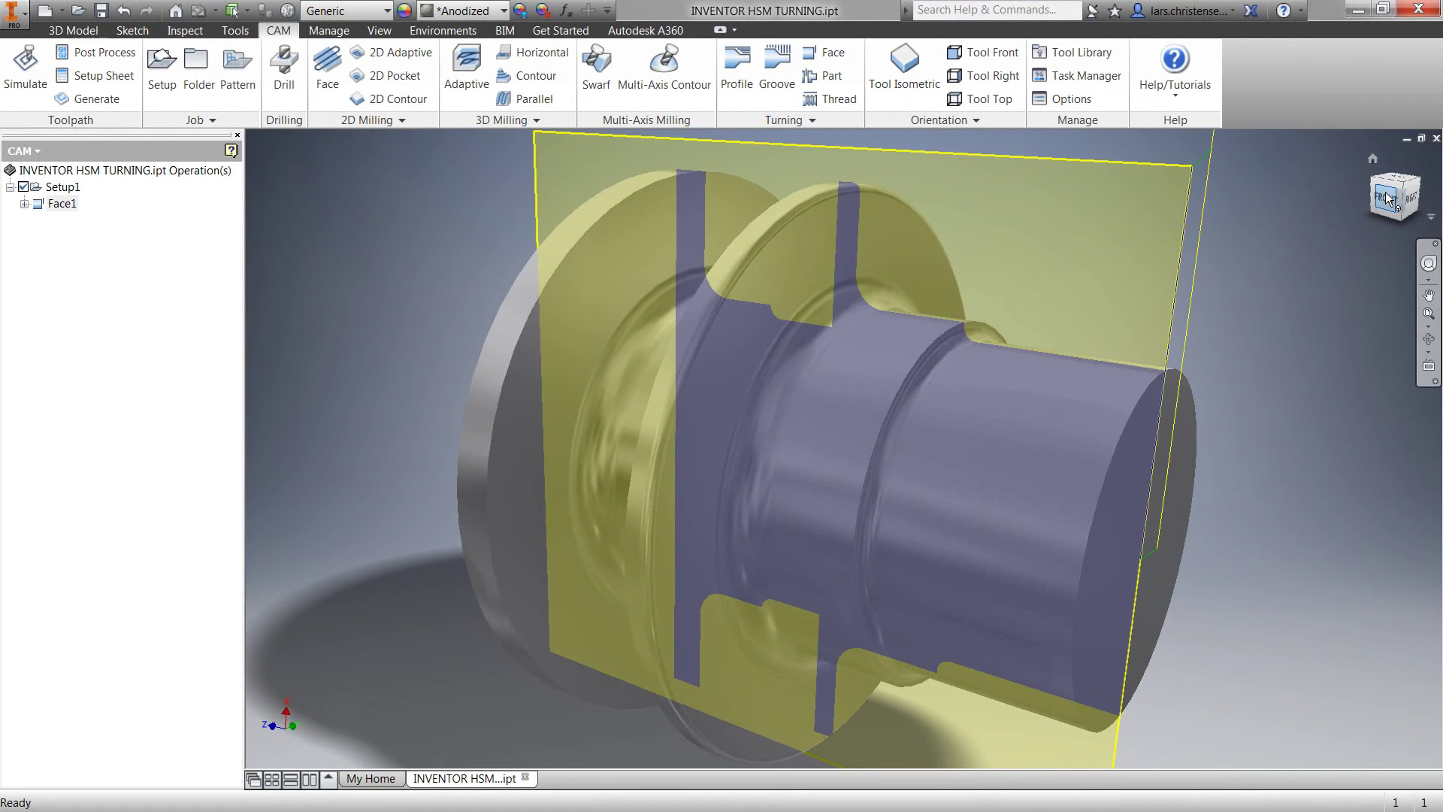
# - Start a Profile operation with confinement enabled and a 10 mm backside stock offset
pyautogui.click(1387, 198)
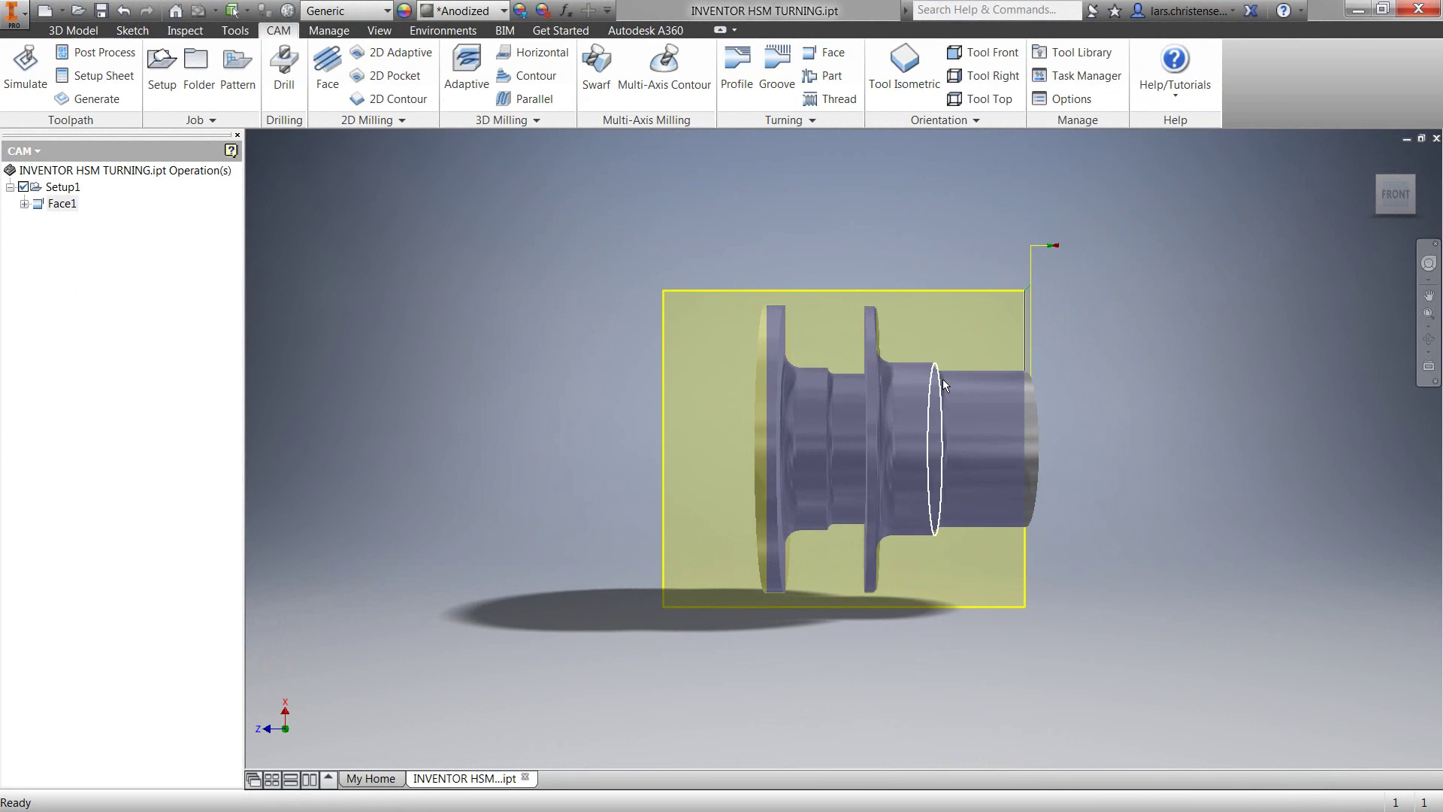
pyautogui.scroll(-3, 943, 379)
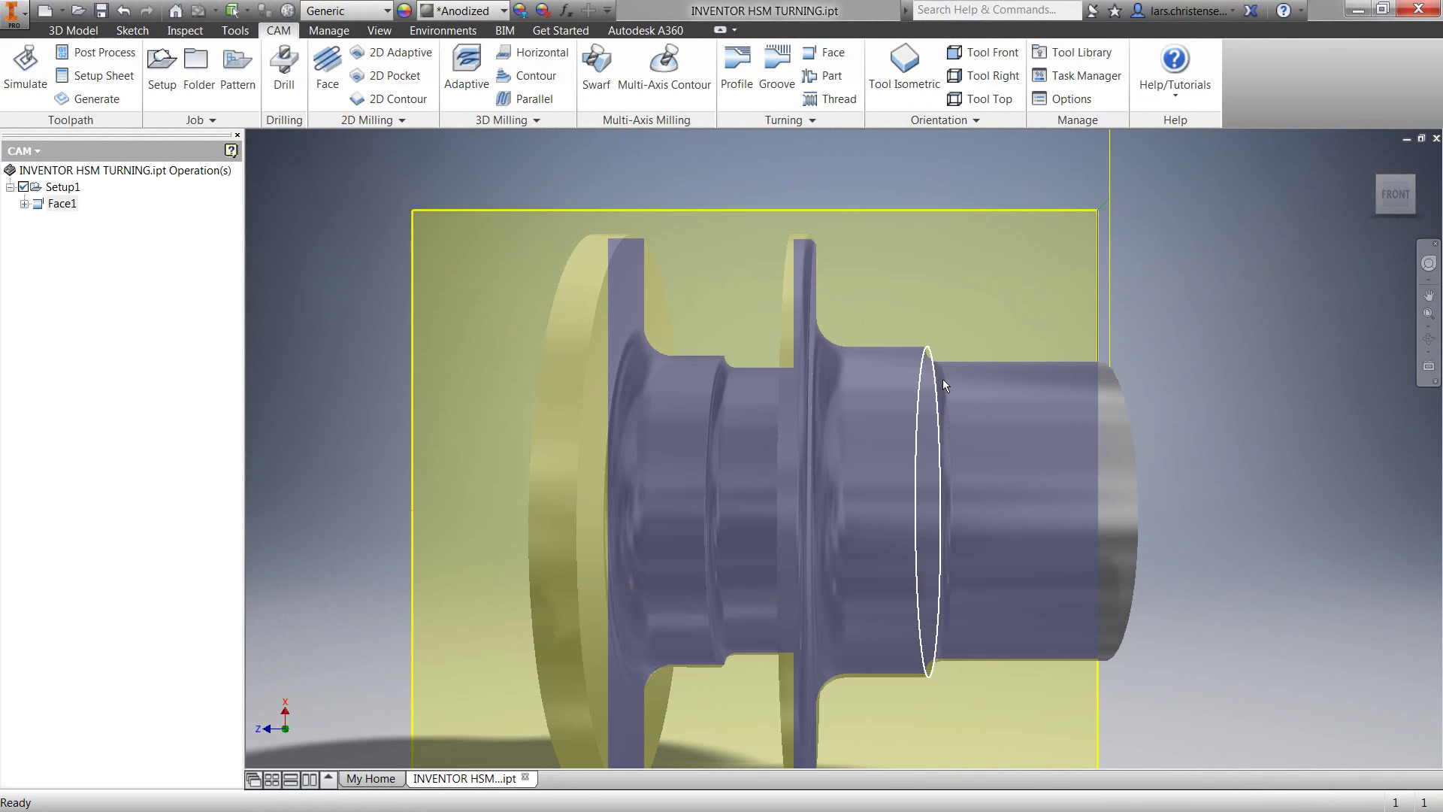
pyautogui.click(743, 66)
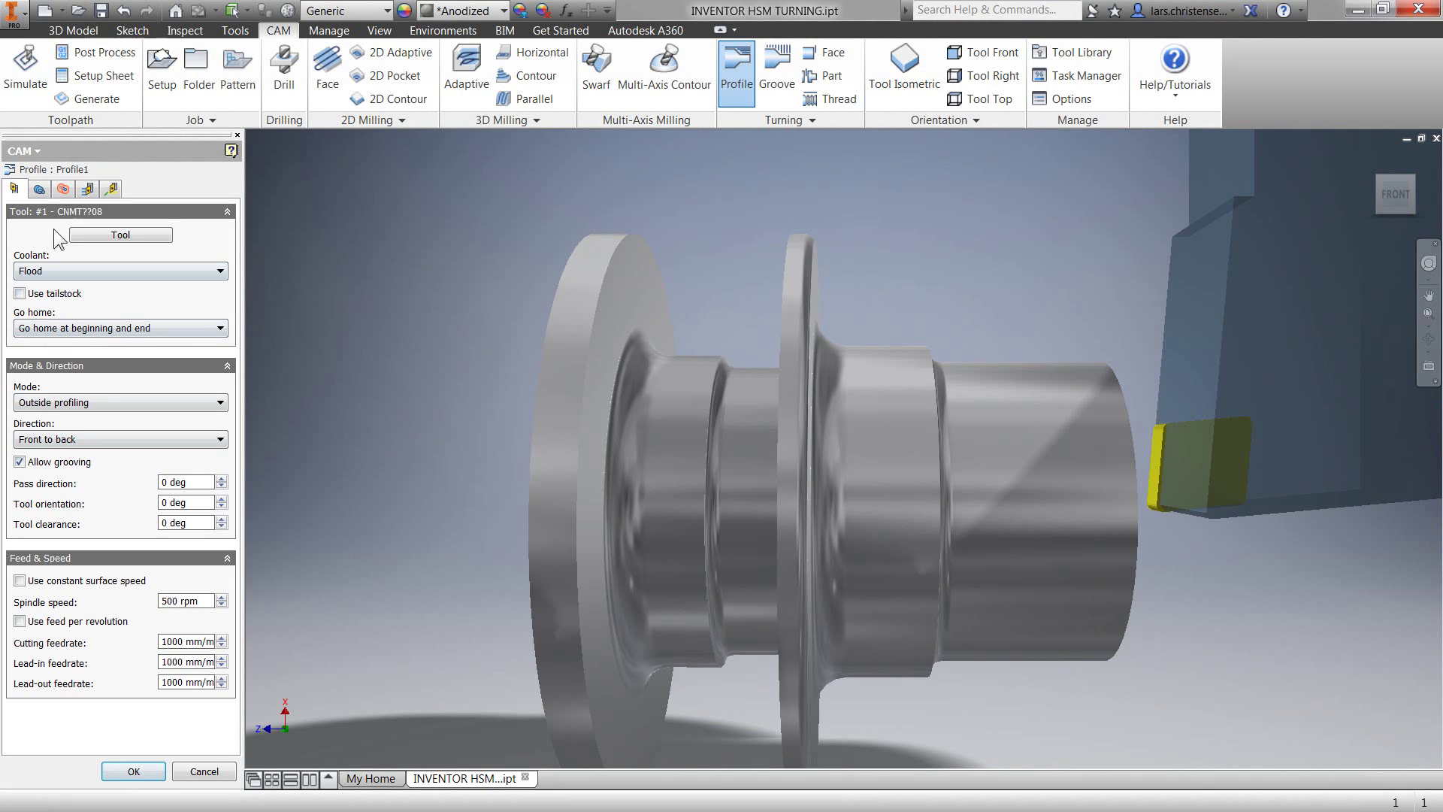
pyautogui.click(48, 188)
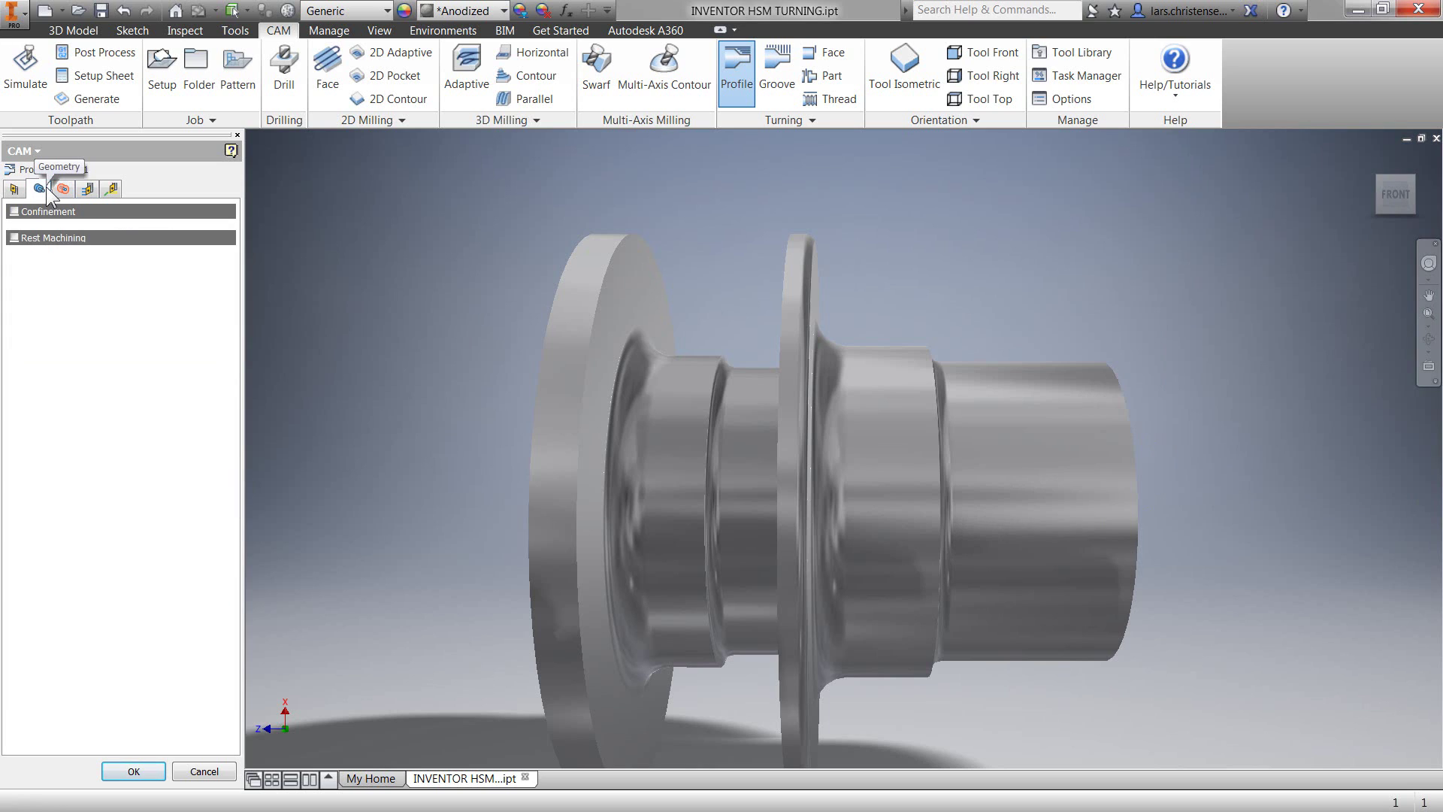
pyautogui.click(15, 212)
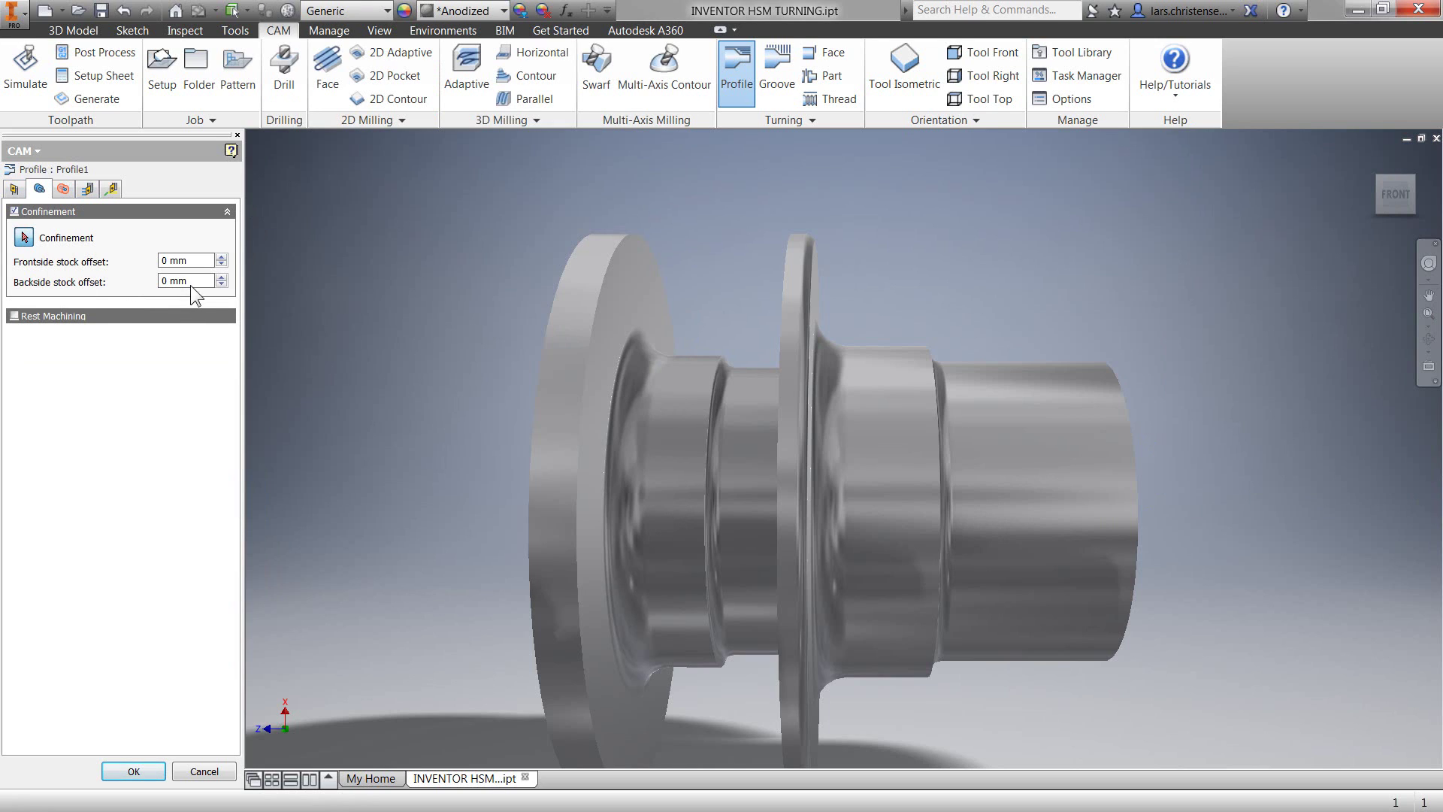
pyautogui.moveTo(191, 286); pyautogui.dragTo(152, 284)
pyautogui.write('10')
pyautogui.press('Return')
# - Confirm Profile1 so its roughing passes generate across the stock
pyautogui.click(135, 772)
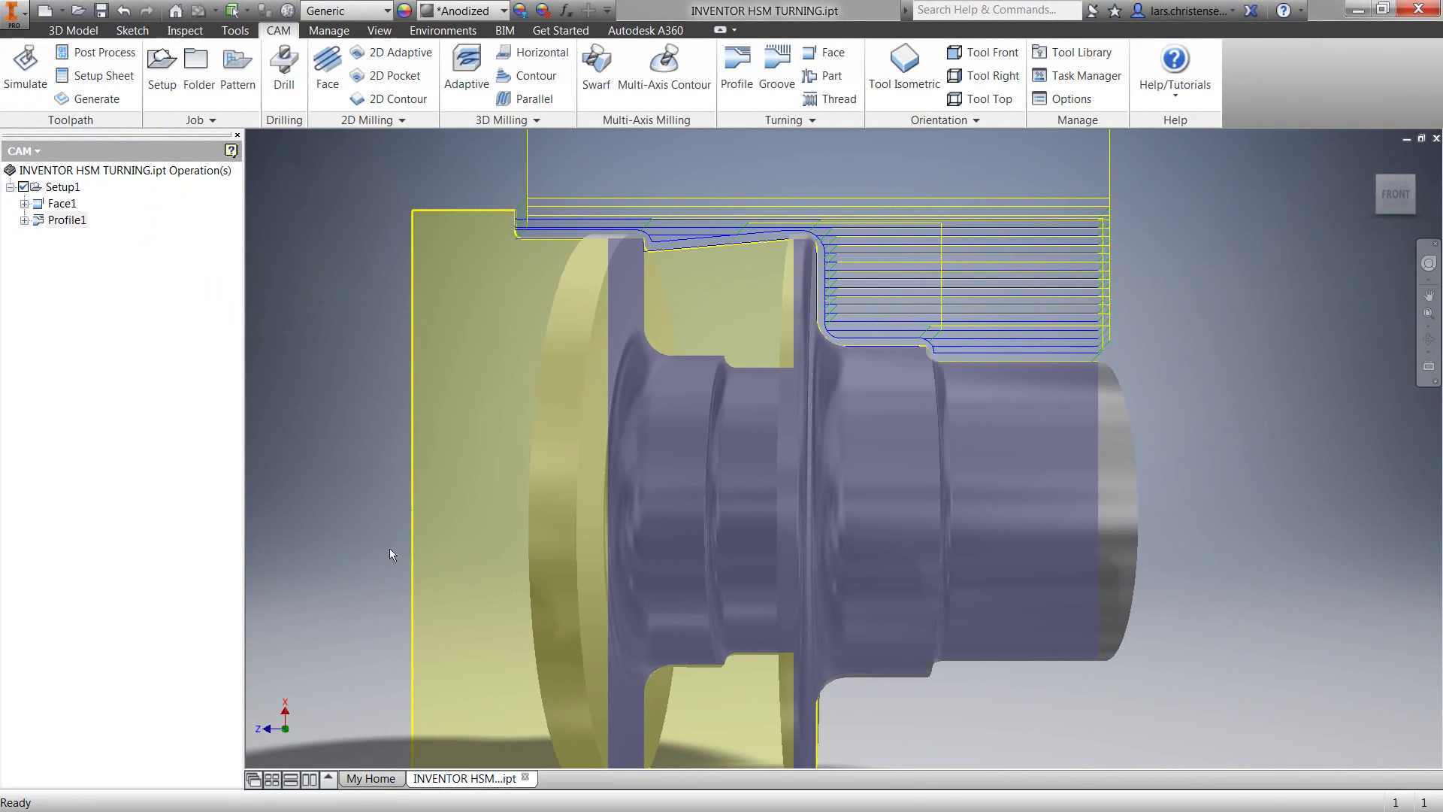
# - Start a Groove operation using tool #6 turning grooving from Sample Turning Tools
pyautogui.click(774, 60)
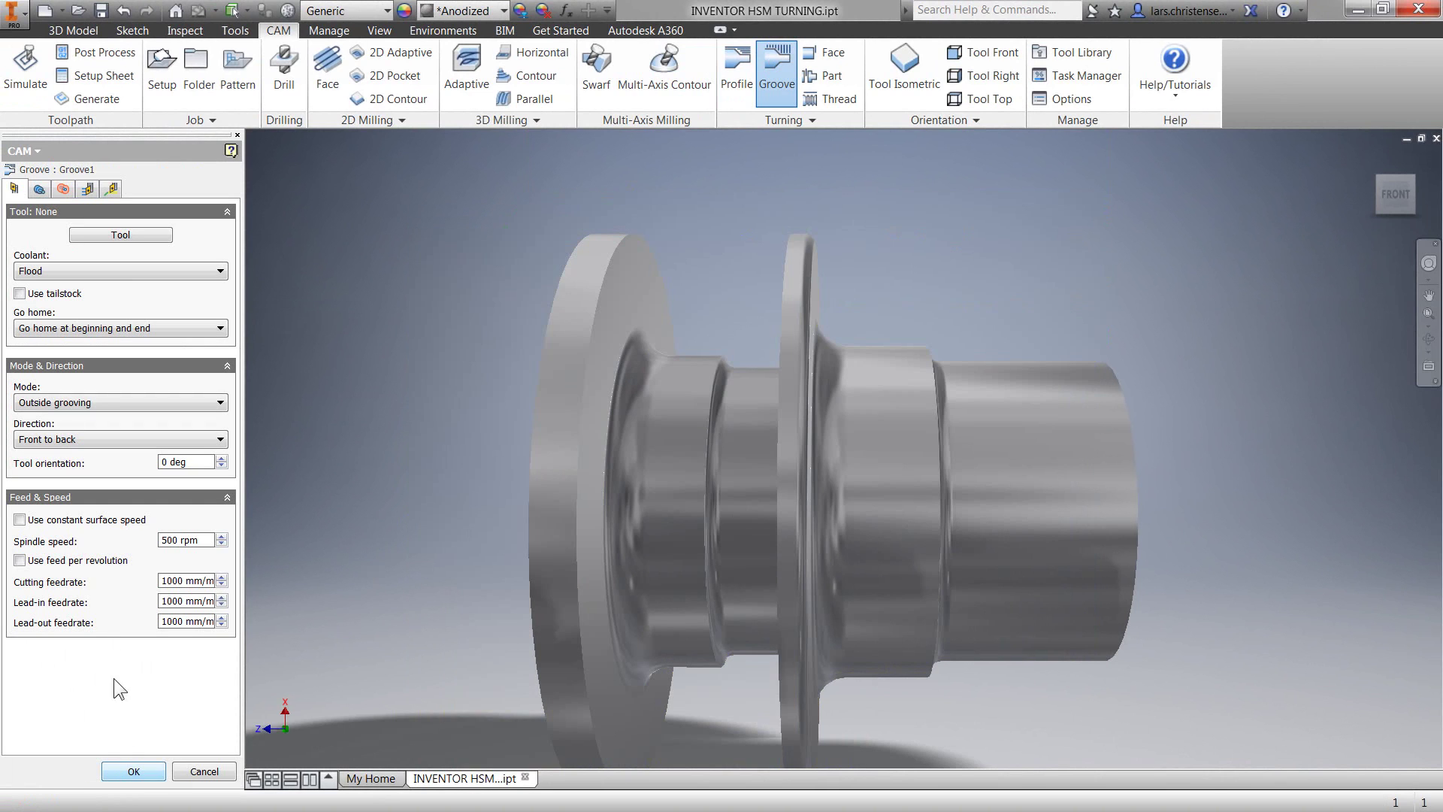
pyautogui.click(129, 236)
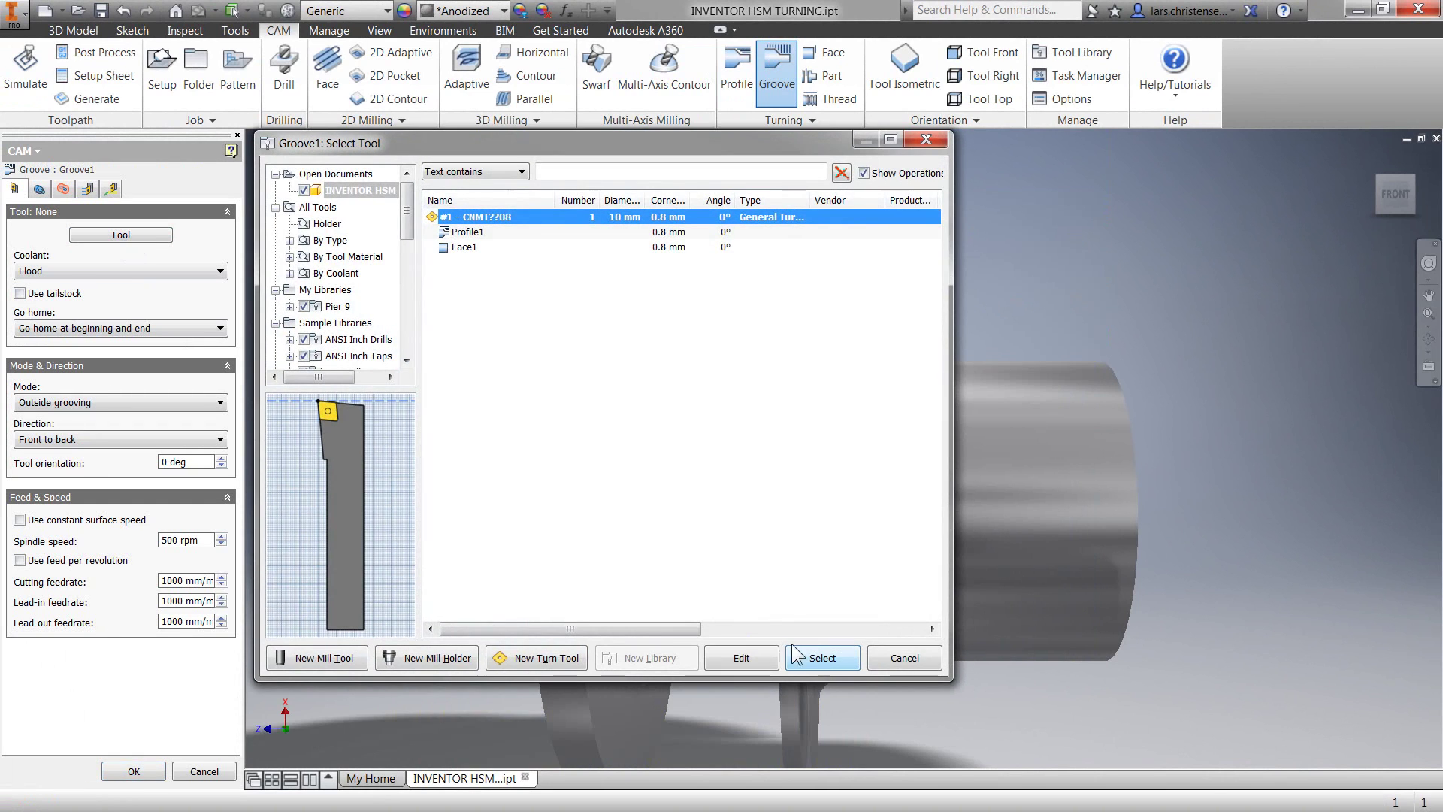
pyautogui.moveTo(407, 210); pyautogui.dragTo(399, 315)
pyautogui.click(384, 291)
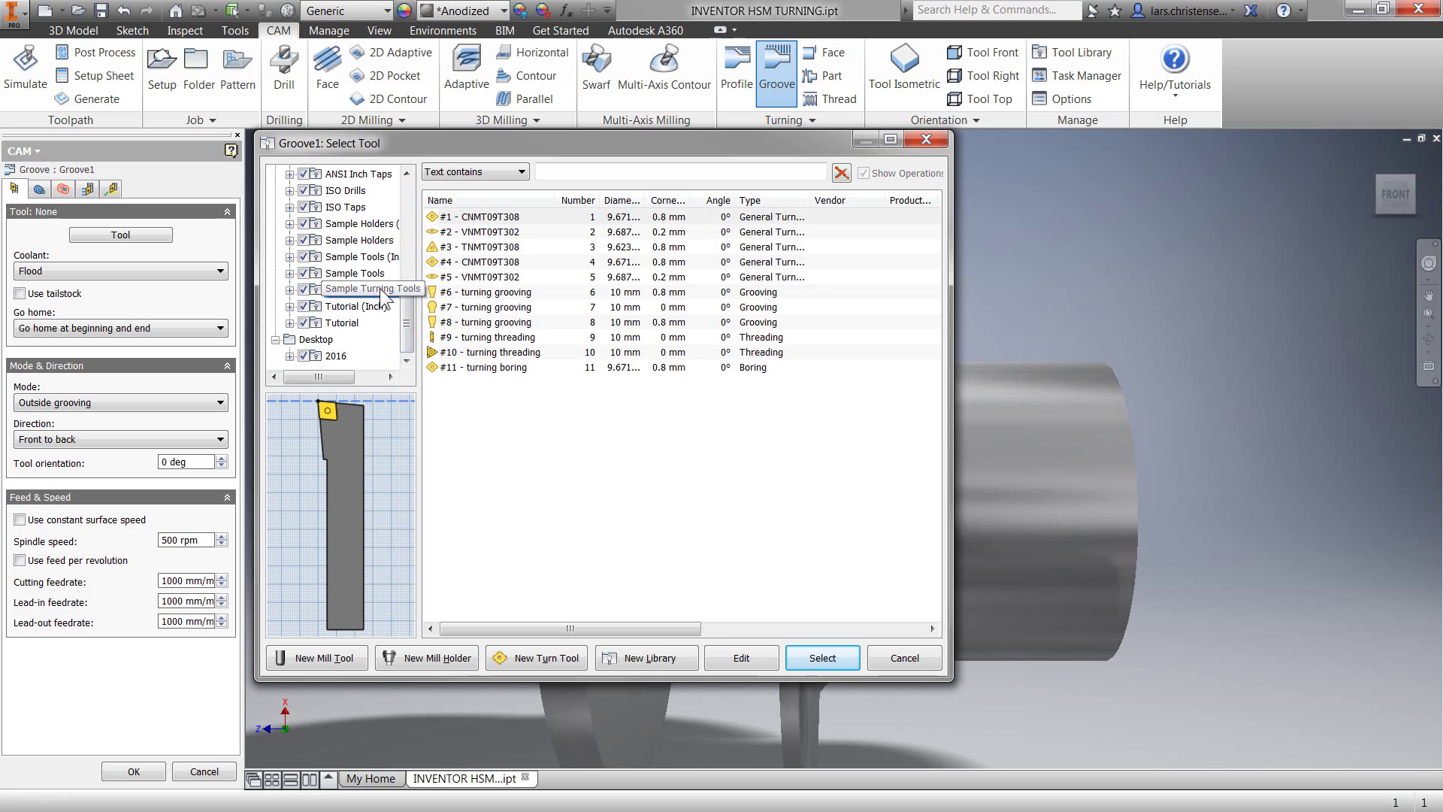
pyautogui.click(487, 293)
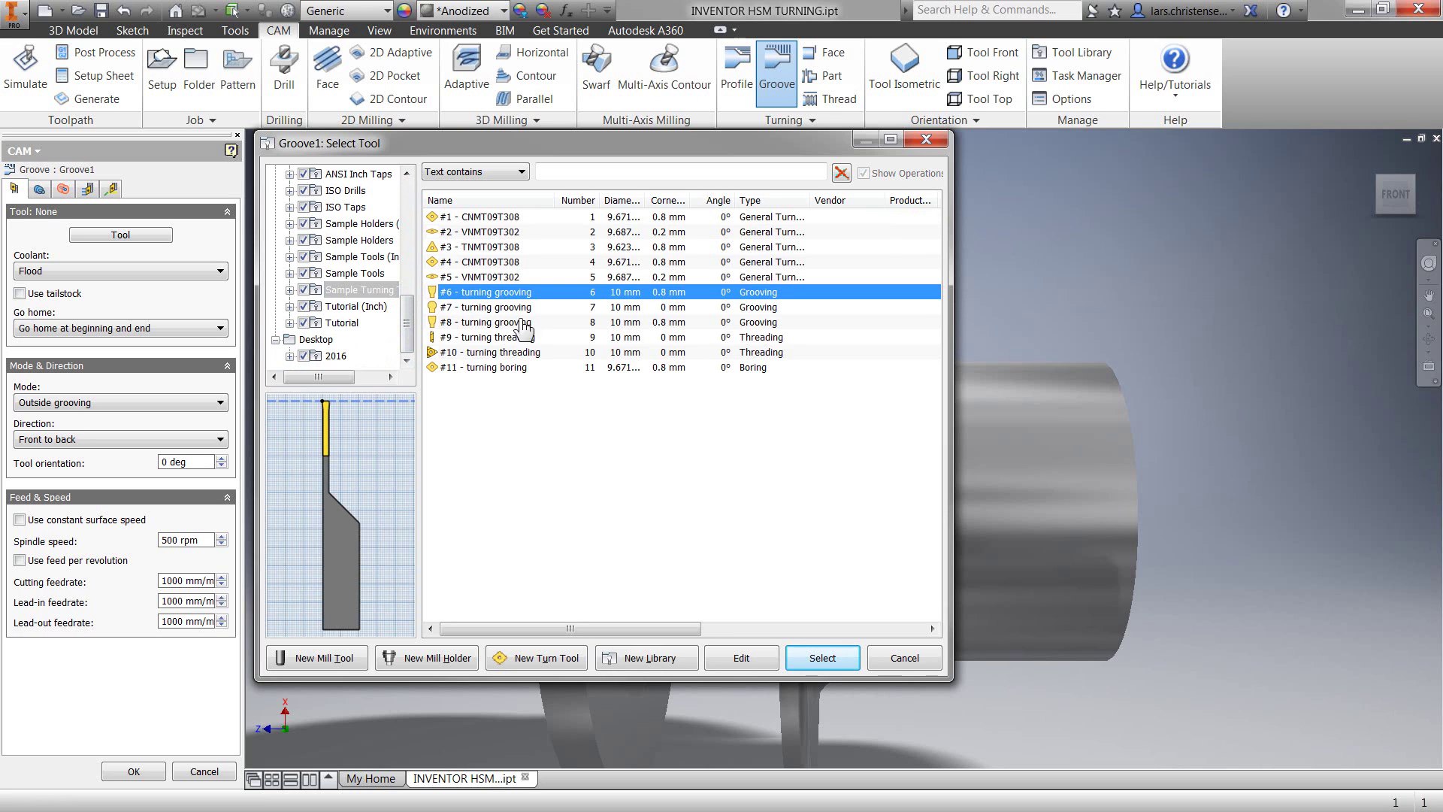
# - Keep the grooving tool, confine the groove between both flange faces with rest machining, and generate Groove1
pyautogui.click(827, 658)
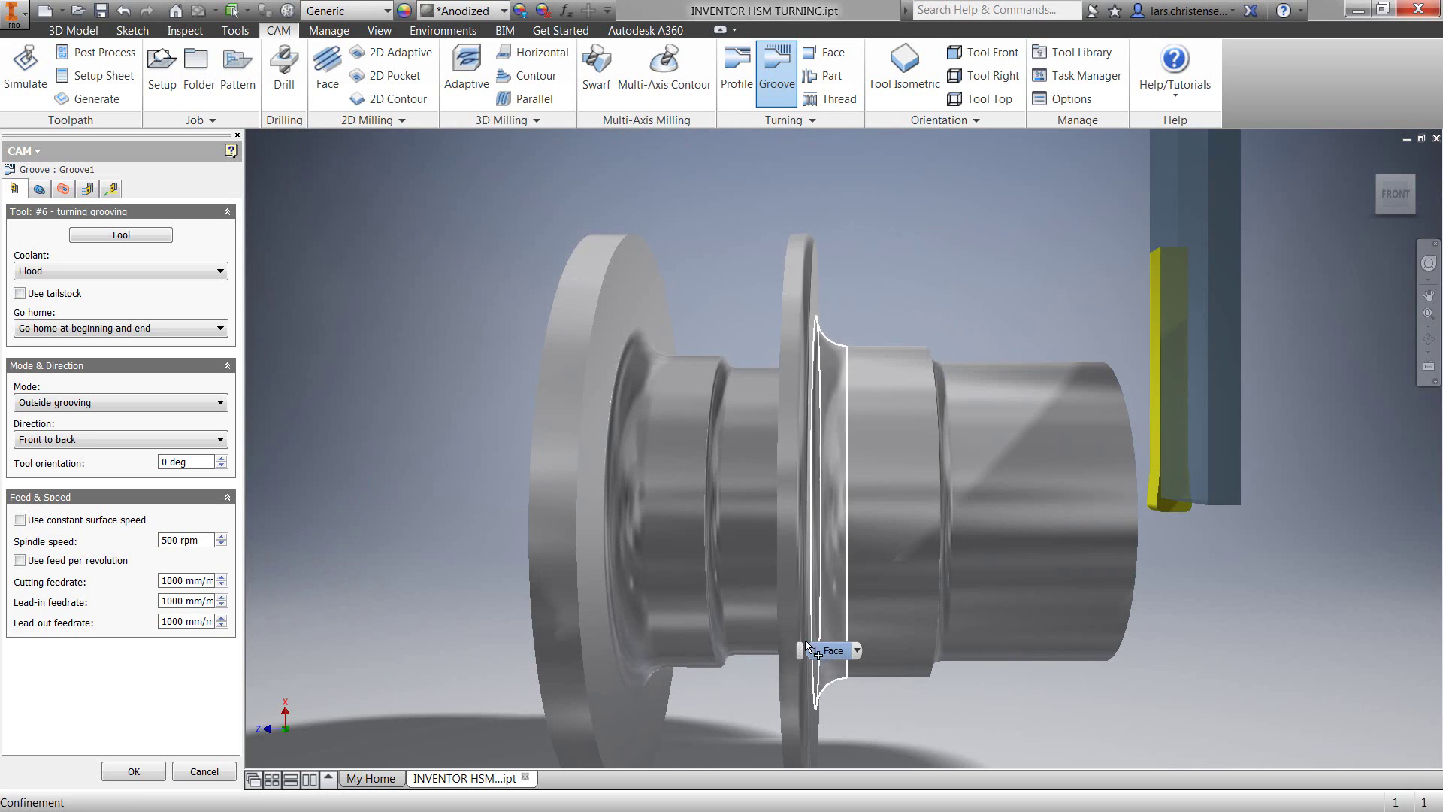
pyautogui.click(41, 189)
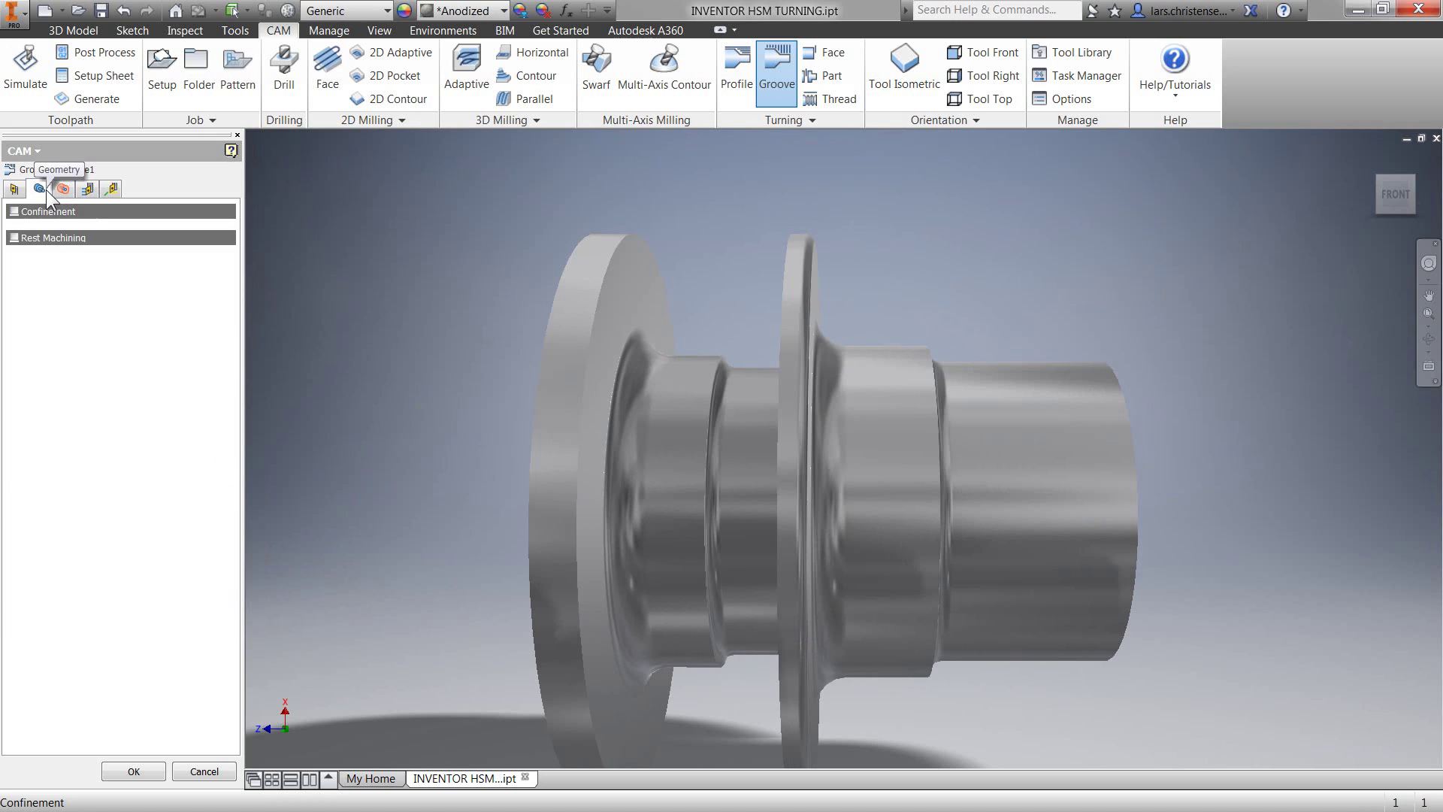
pyautogui.click(15, 212)
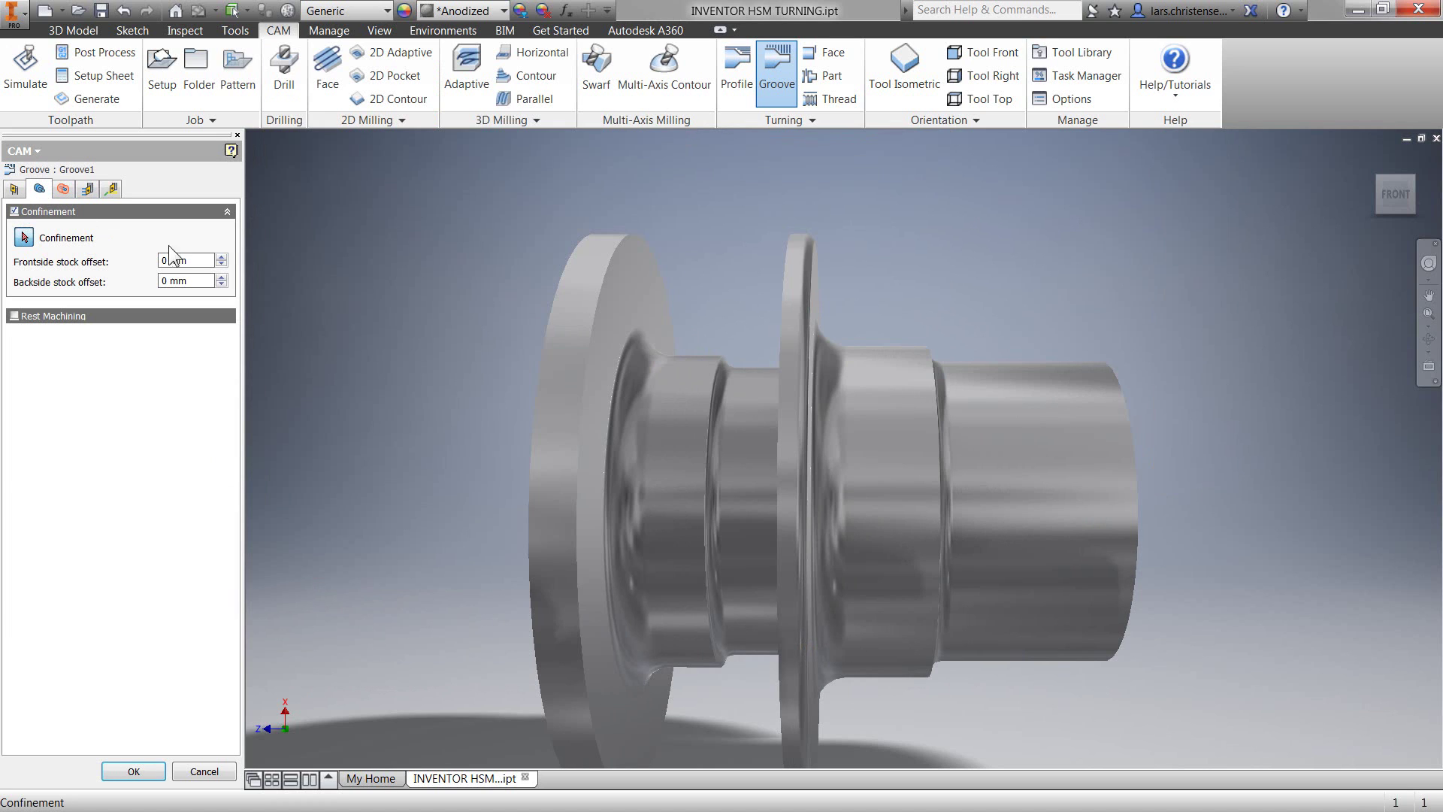
pyautogui.click(602, 288)
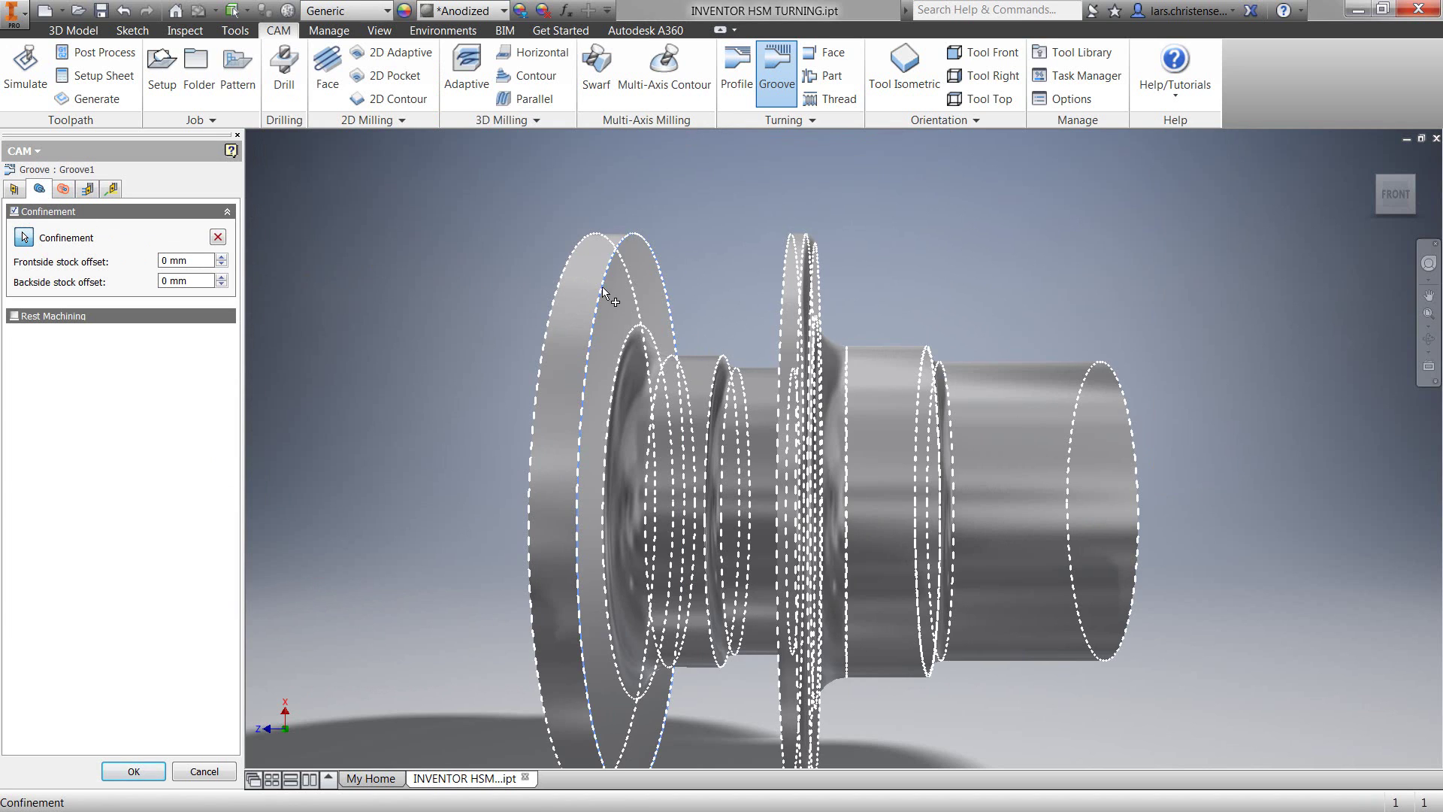
pyautogui.click(781, 303)
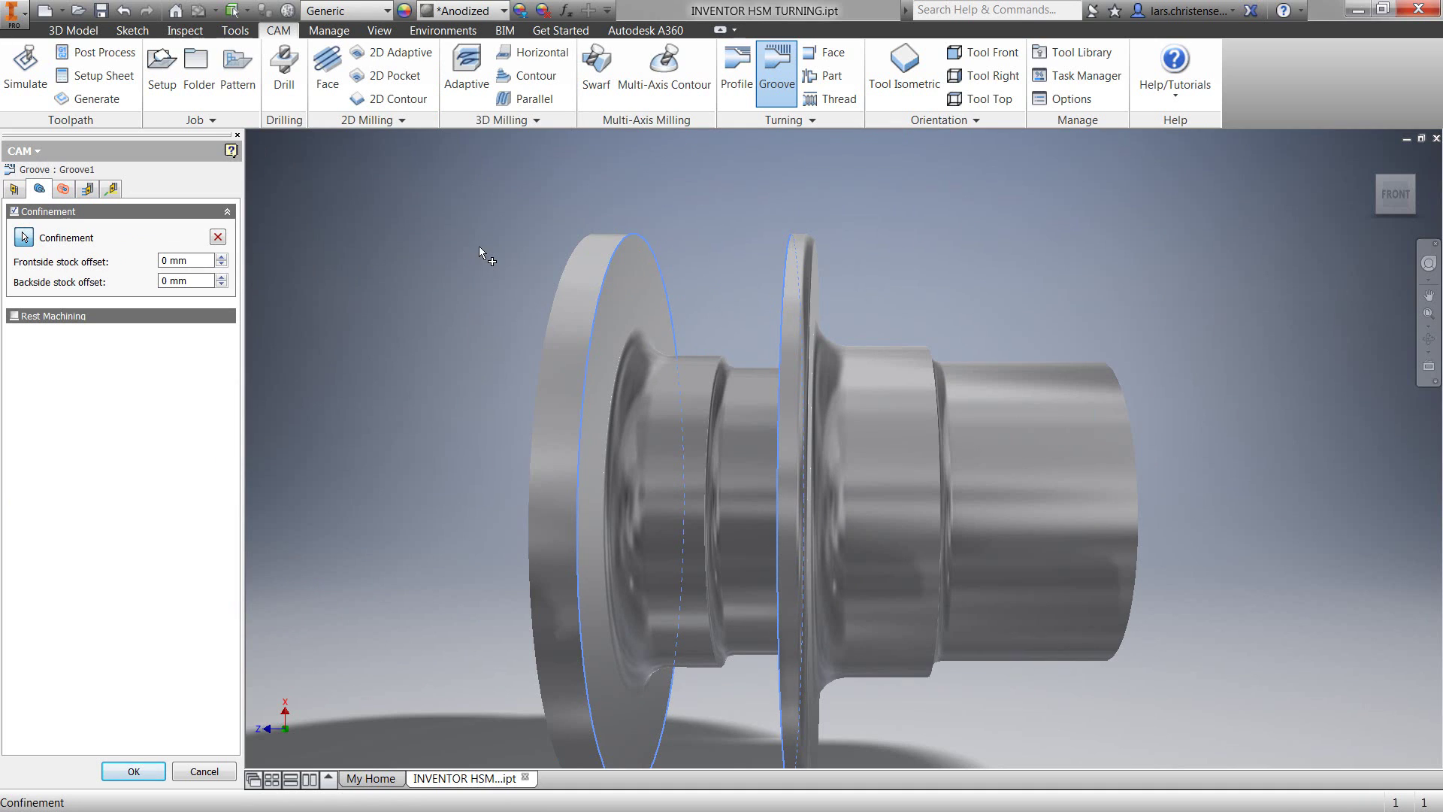
pyautogui.click(14, 317)
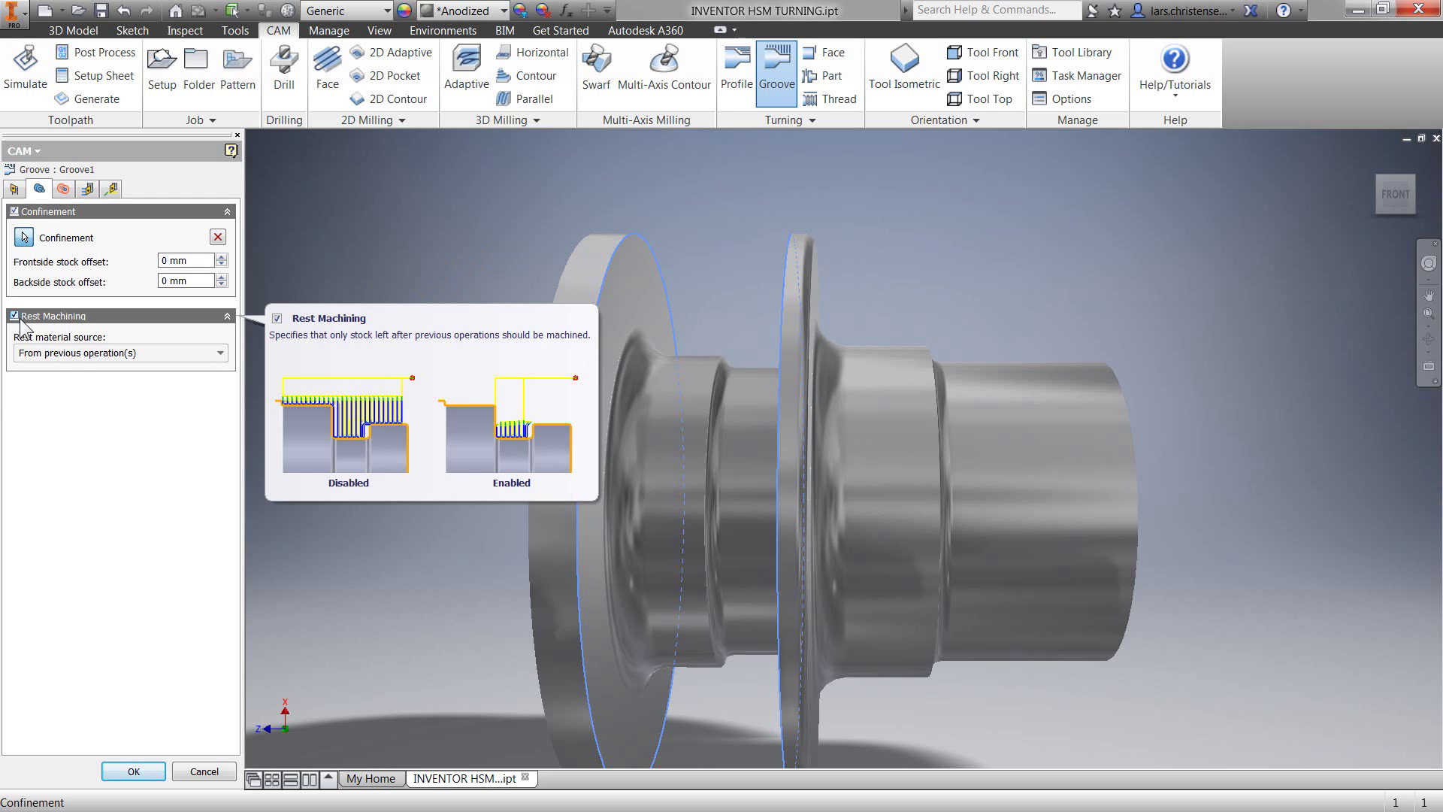
pyautogui.click(133, 772)
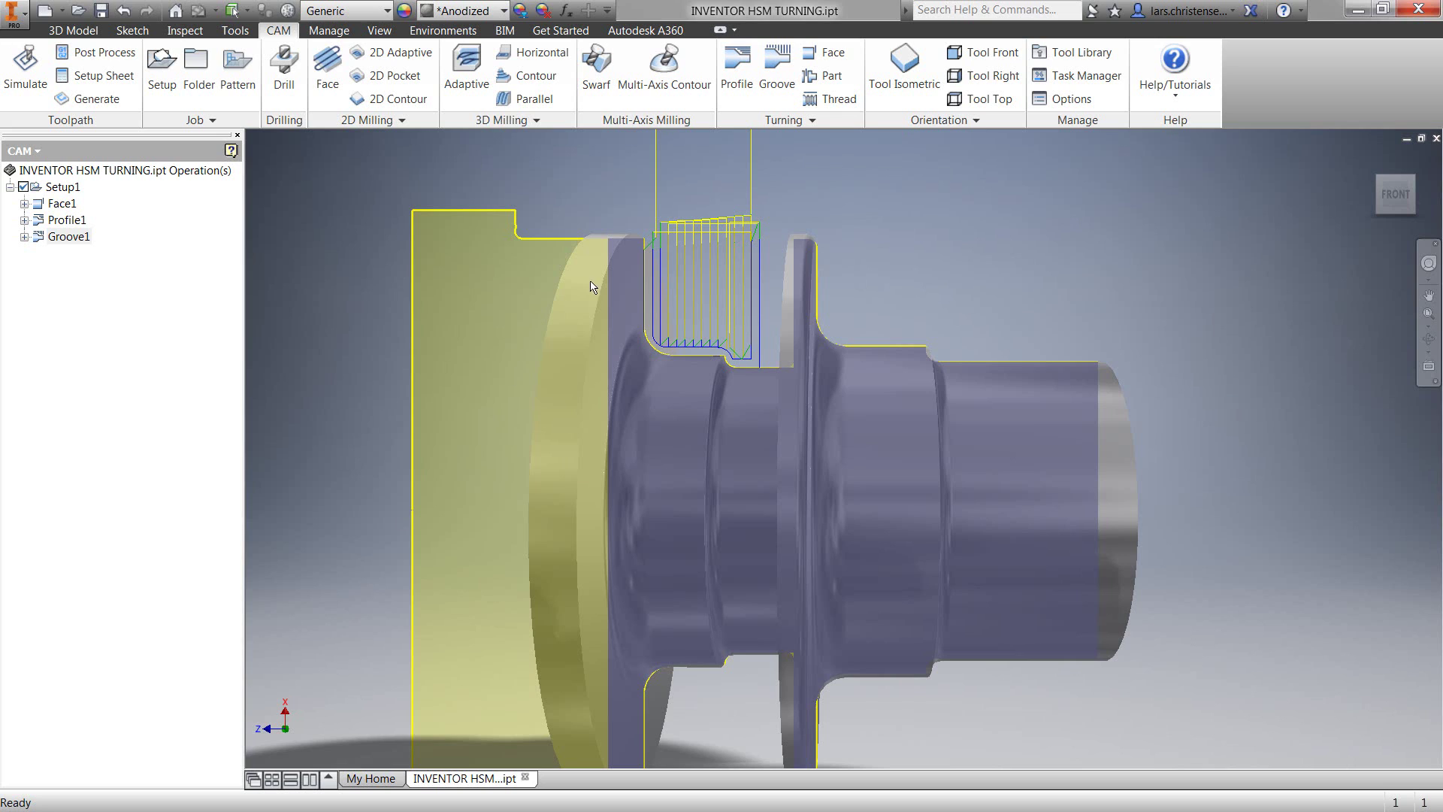
# - Create the Part1 parting operation with the #6 turning grooving tool
pyautogui.click(818, 75)
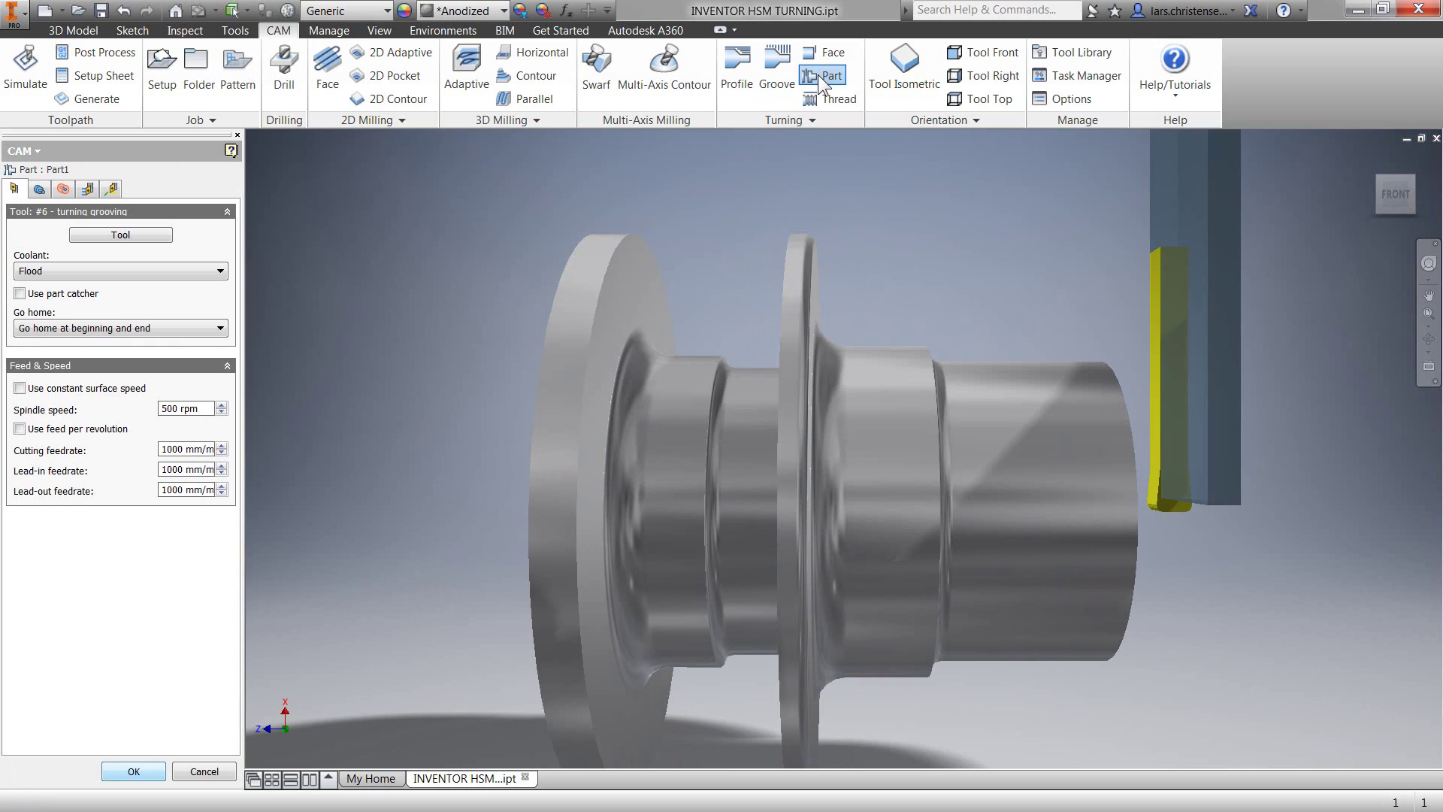
pyautogui.click(133, 771)
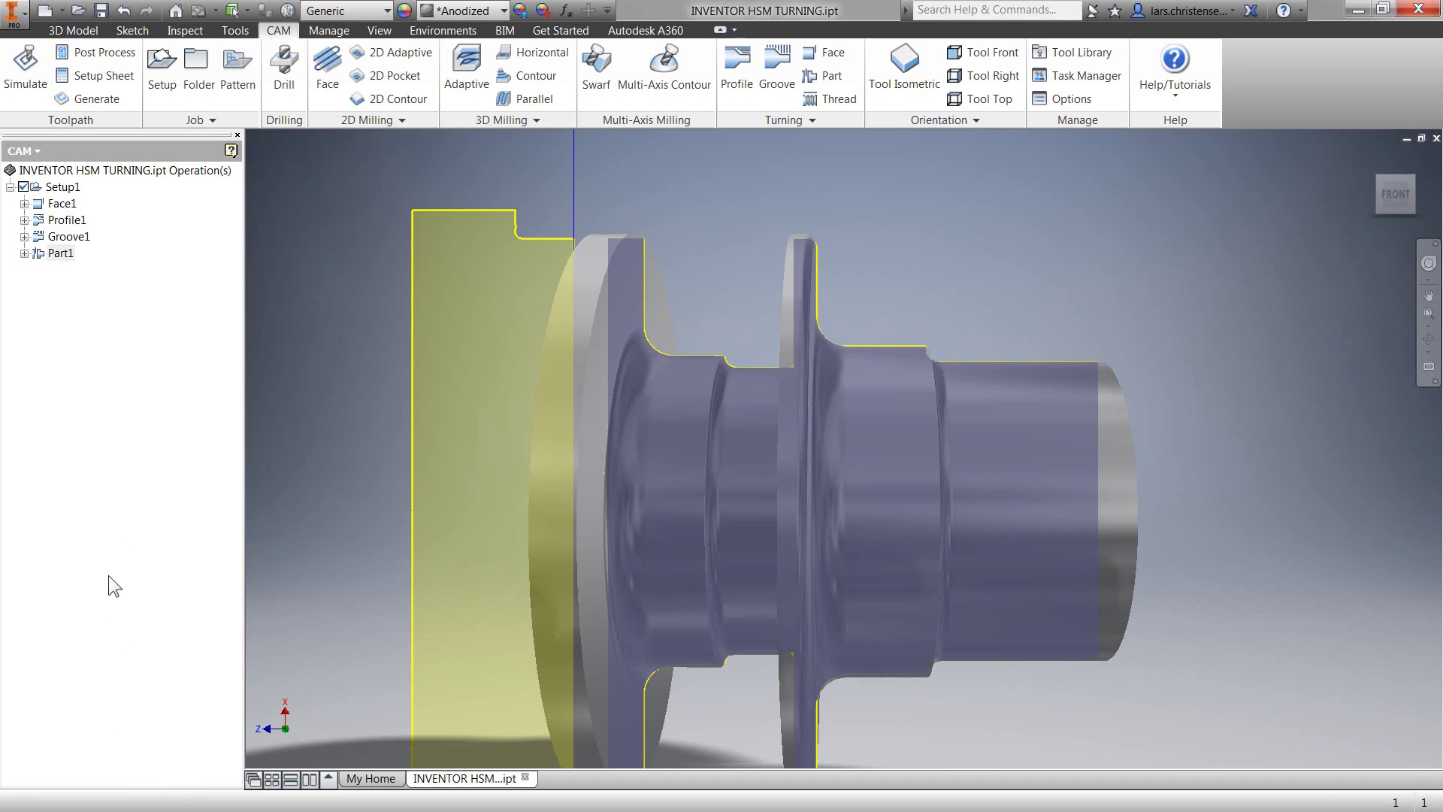
# - Run the simulation of all Setup1 toolpaths with the stock material displayed
pyautogui.click(58, 188)
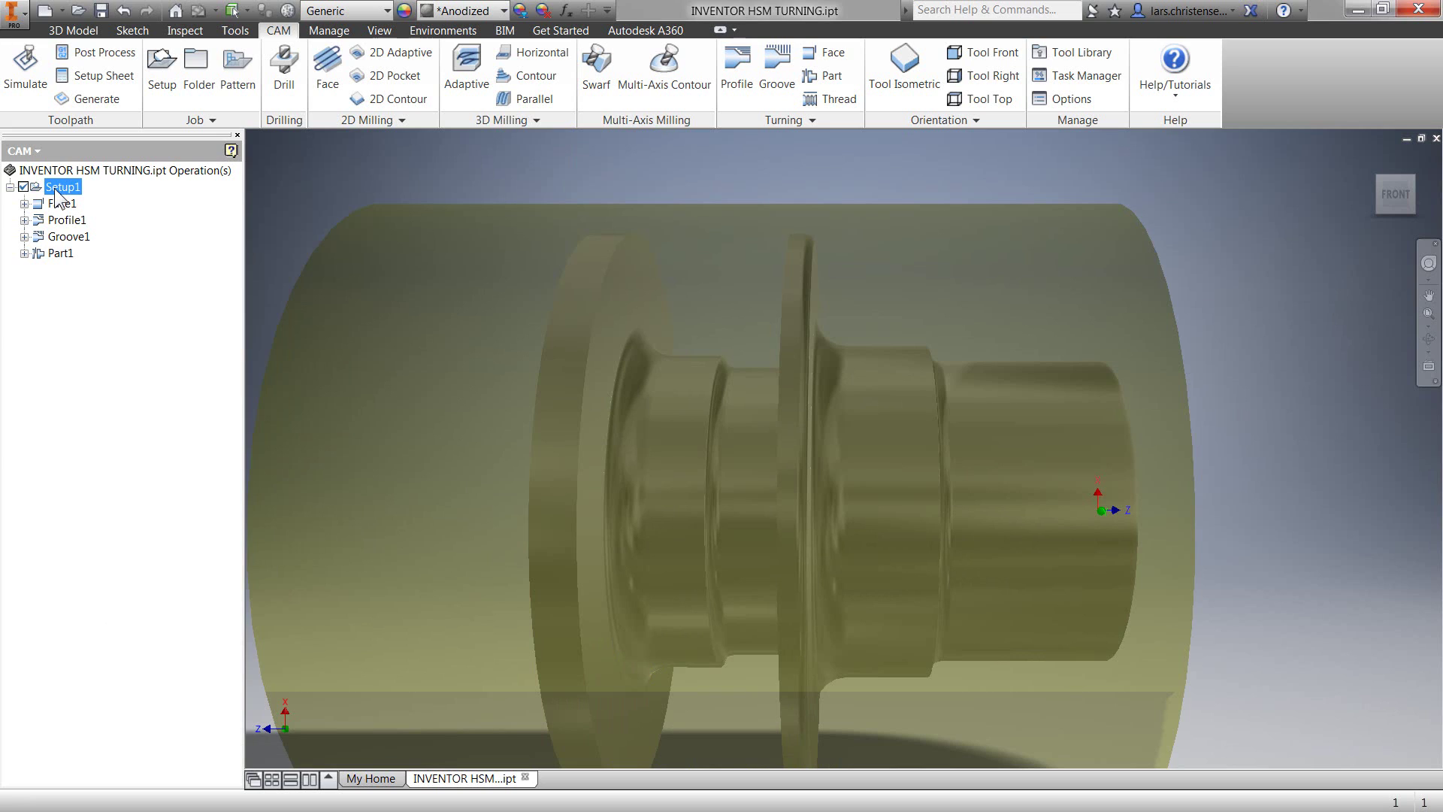
pyautogui.click(25, 71)
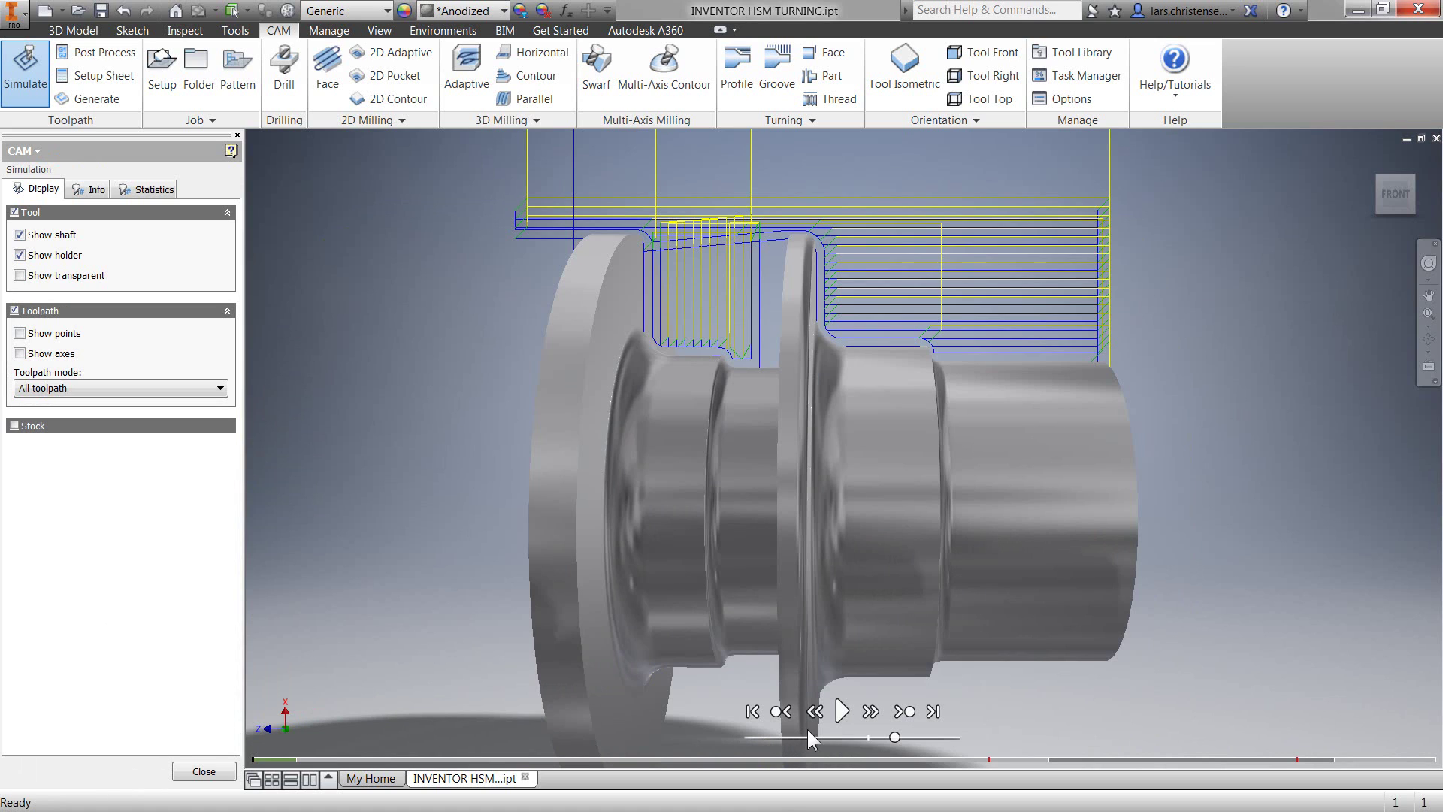
pyautogui.click(842, 711)
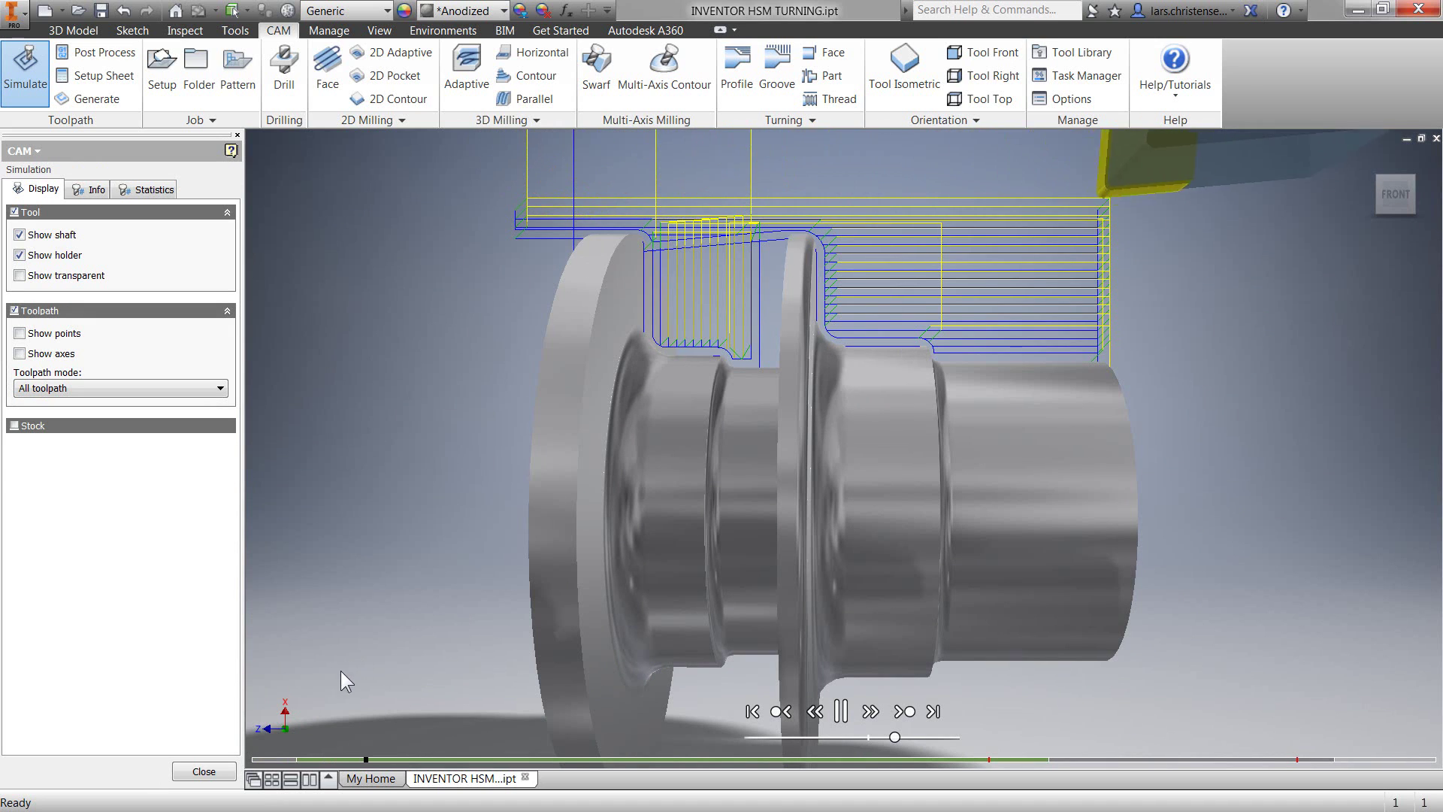
pyautogui.click(15, 425)
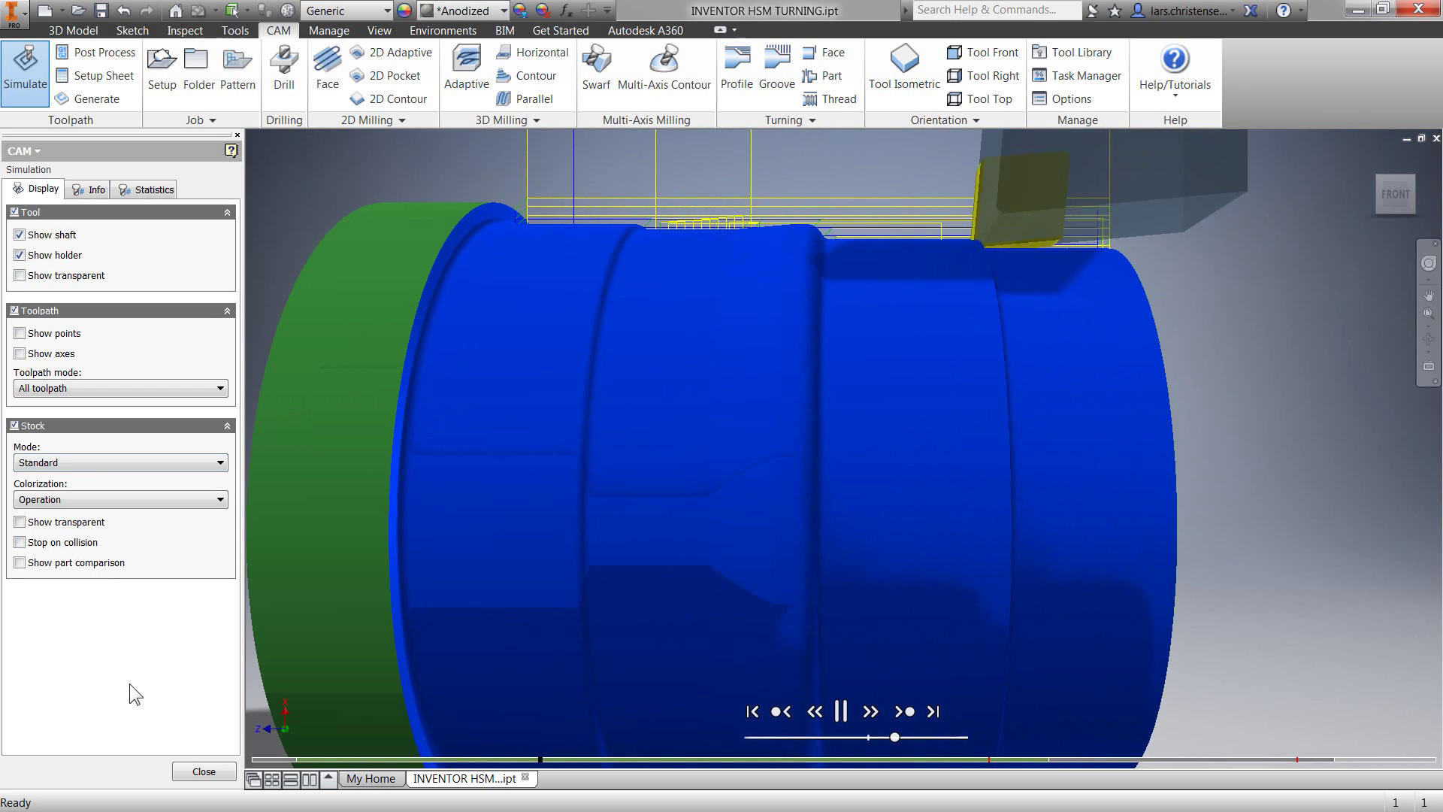
# - View the cut stock transparently, hide the stock, and exit to the Post Process dialog
pyautogui.click(20, 523)
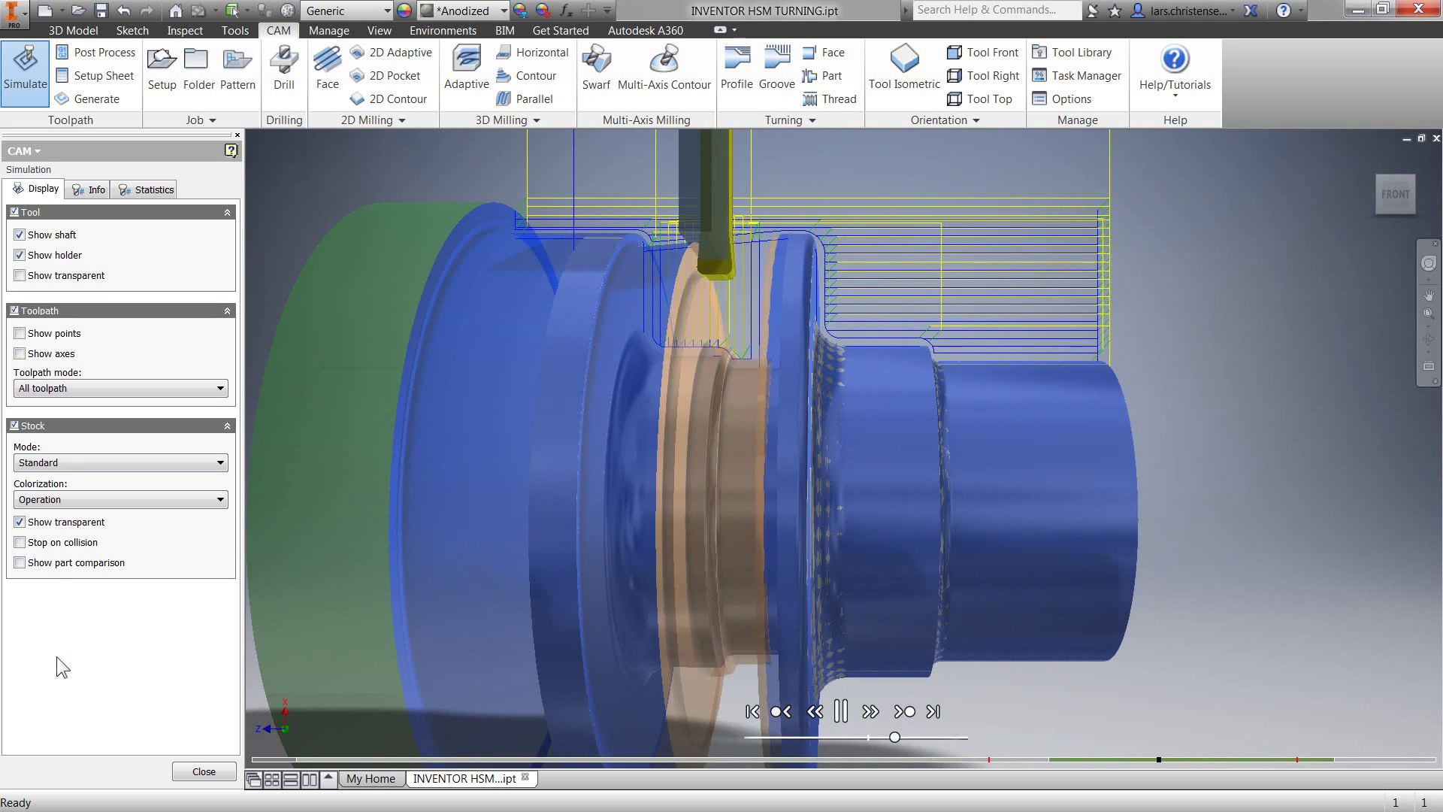
pyautogui.click(20, 522)
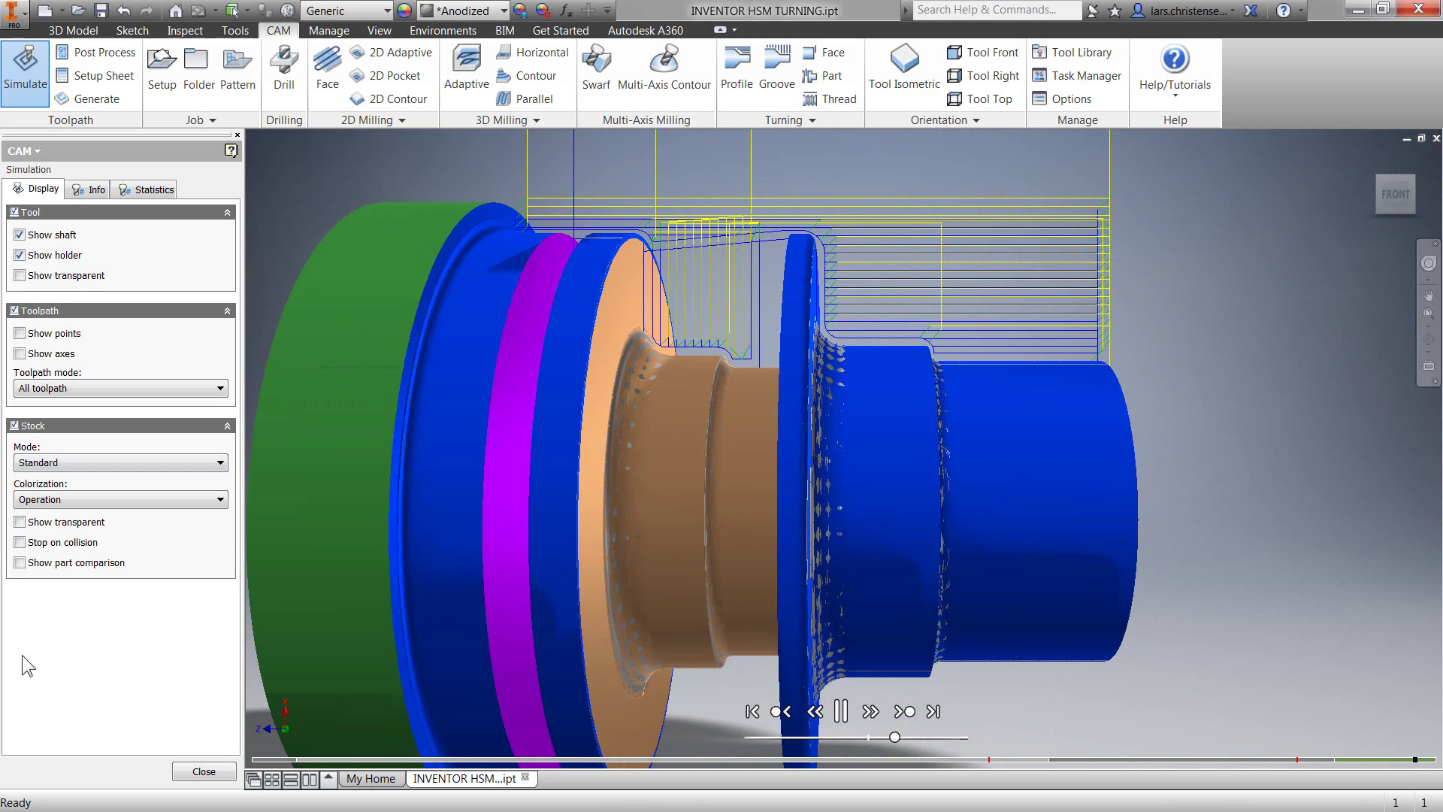
pyautogui.click(20, 522)
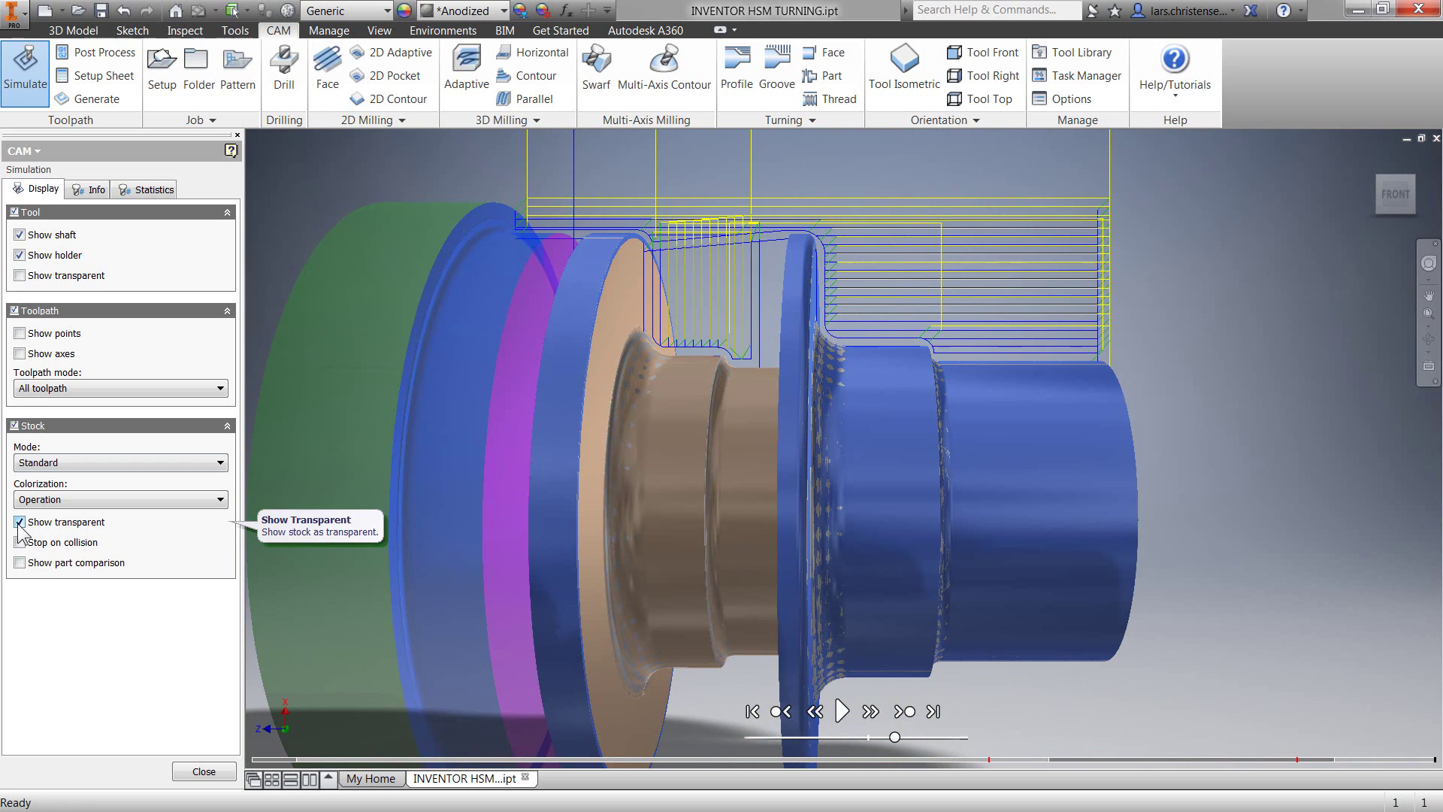
pyautogui.click(14, 425)
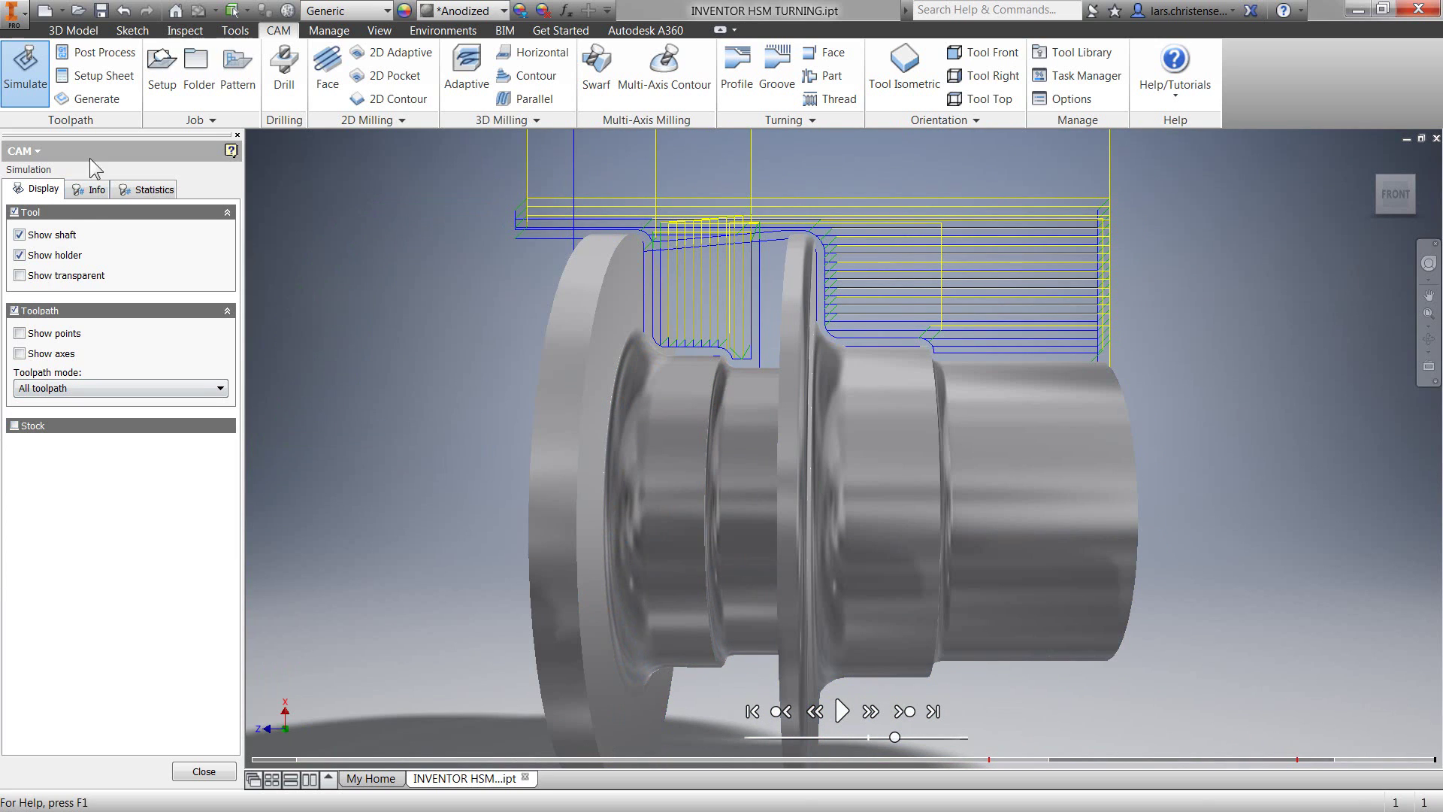
pyautogui.click(90, 55)
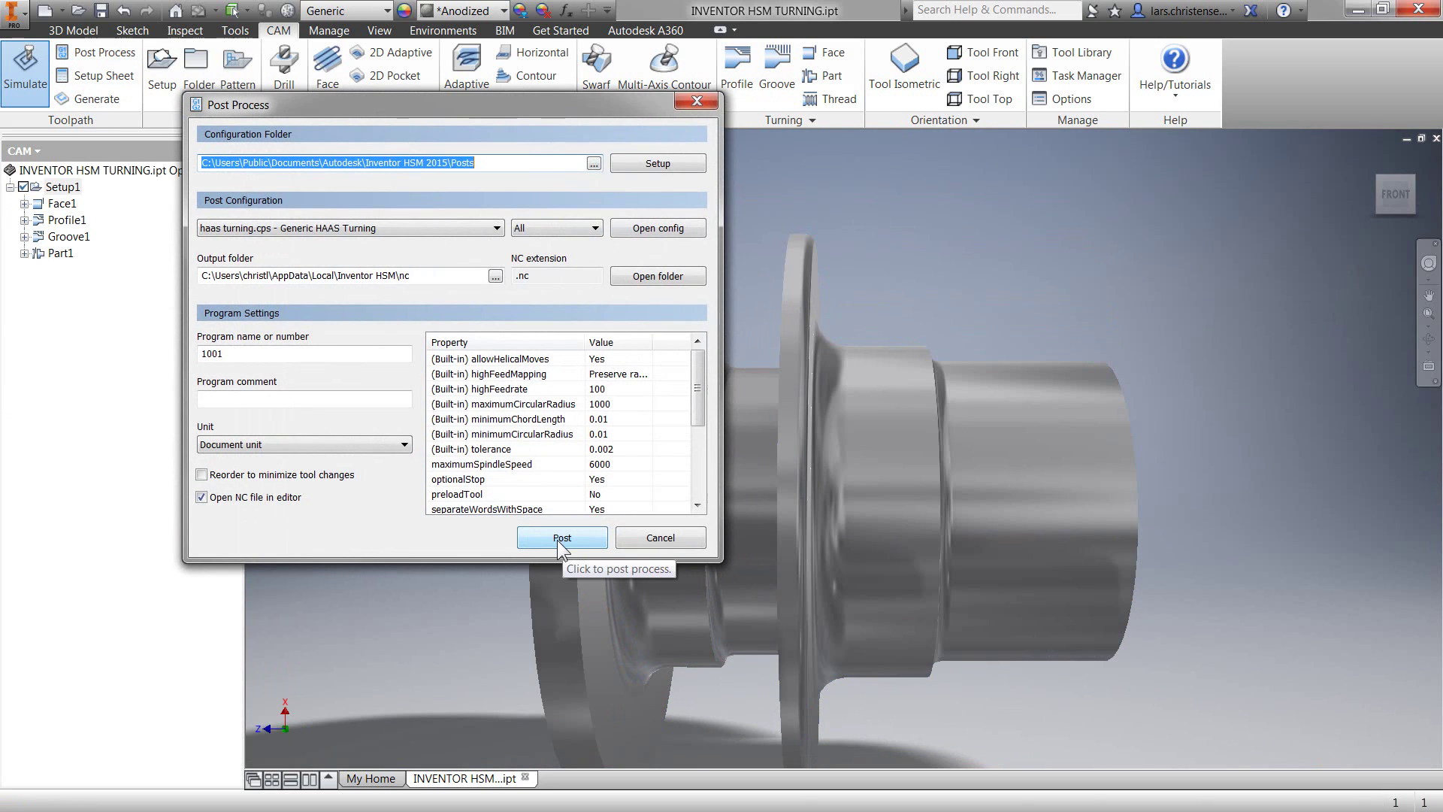
# - Filter post configurations to Turning and keep haas turning.cps (Generic HAAS Turning) selected
pyautogui.click(591, 227)
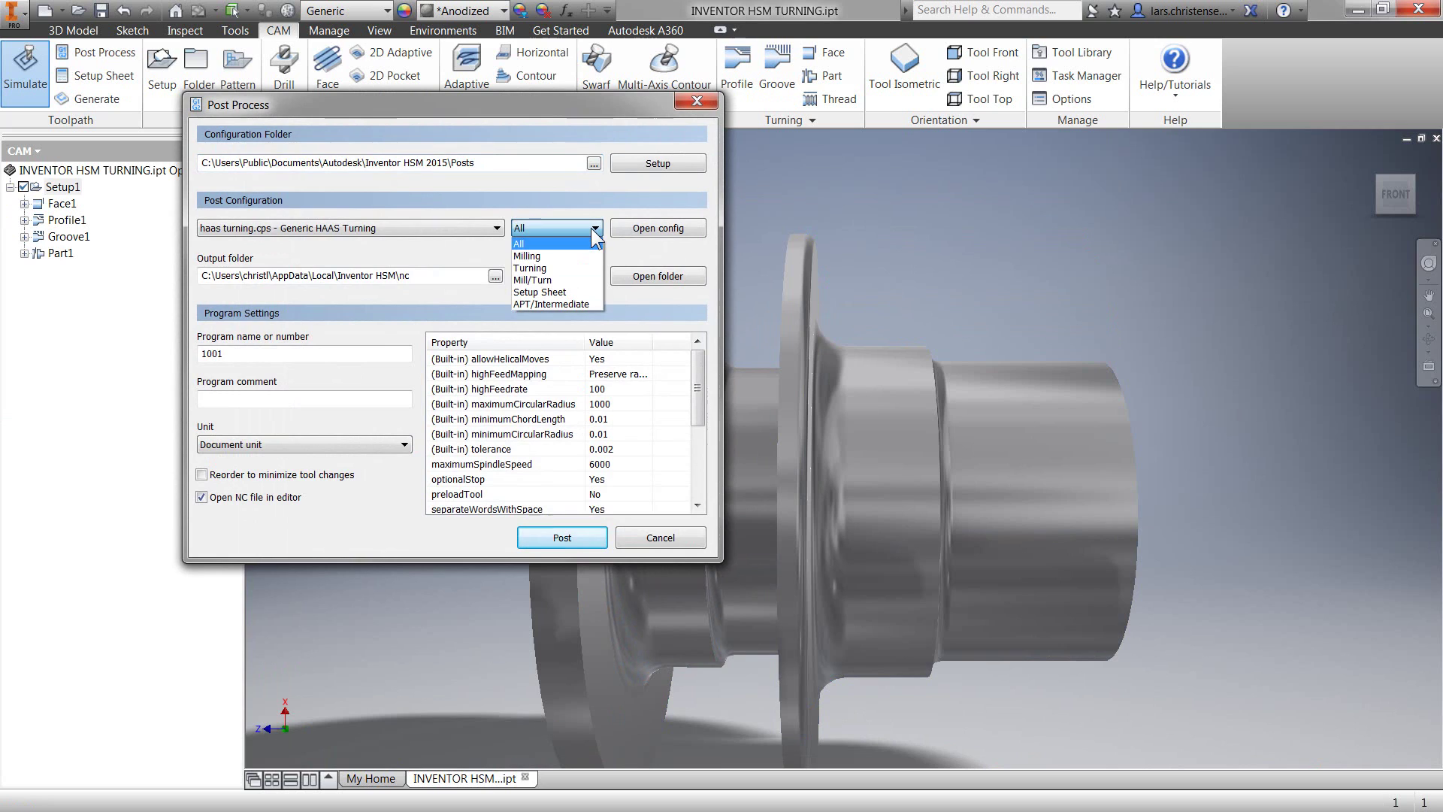
pyautogui.click(570, 268)
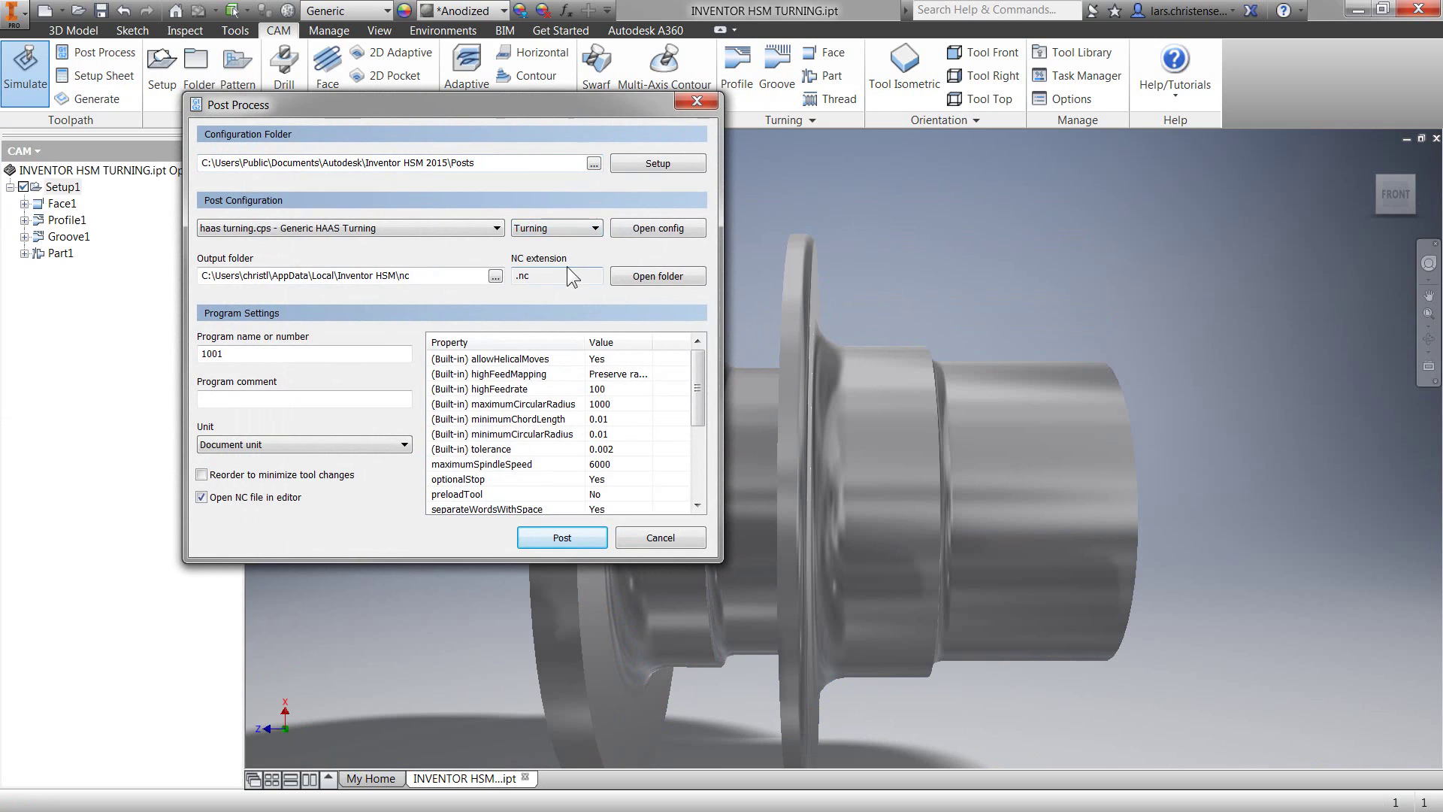
pyautogui.click(496, 229)
pyautogui.click(484, 255)
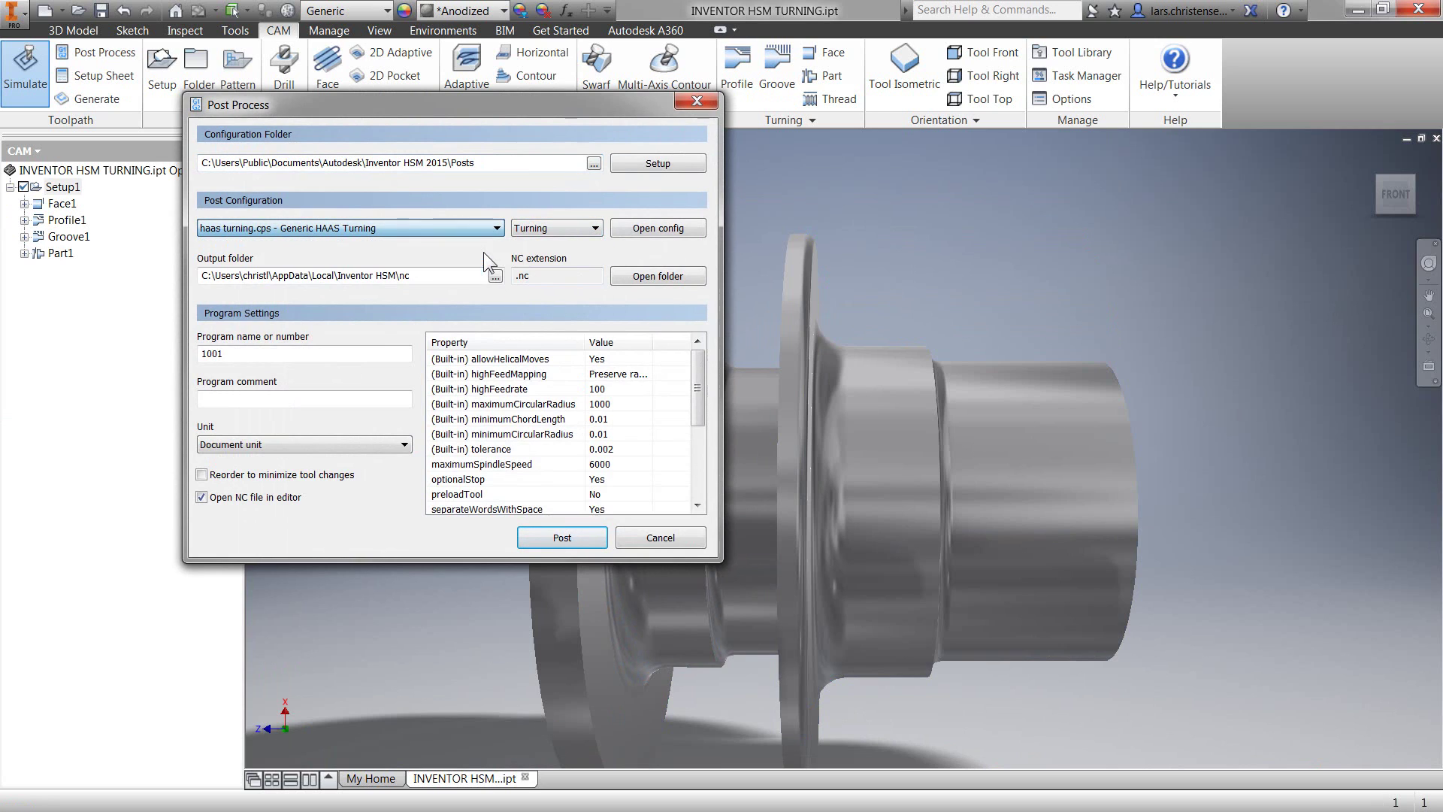
# - Post Setup1 to the 1001.nc program, opening it in Inventor HSM Edit
pyautogui.click(583, 532)
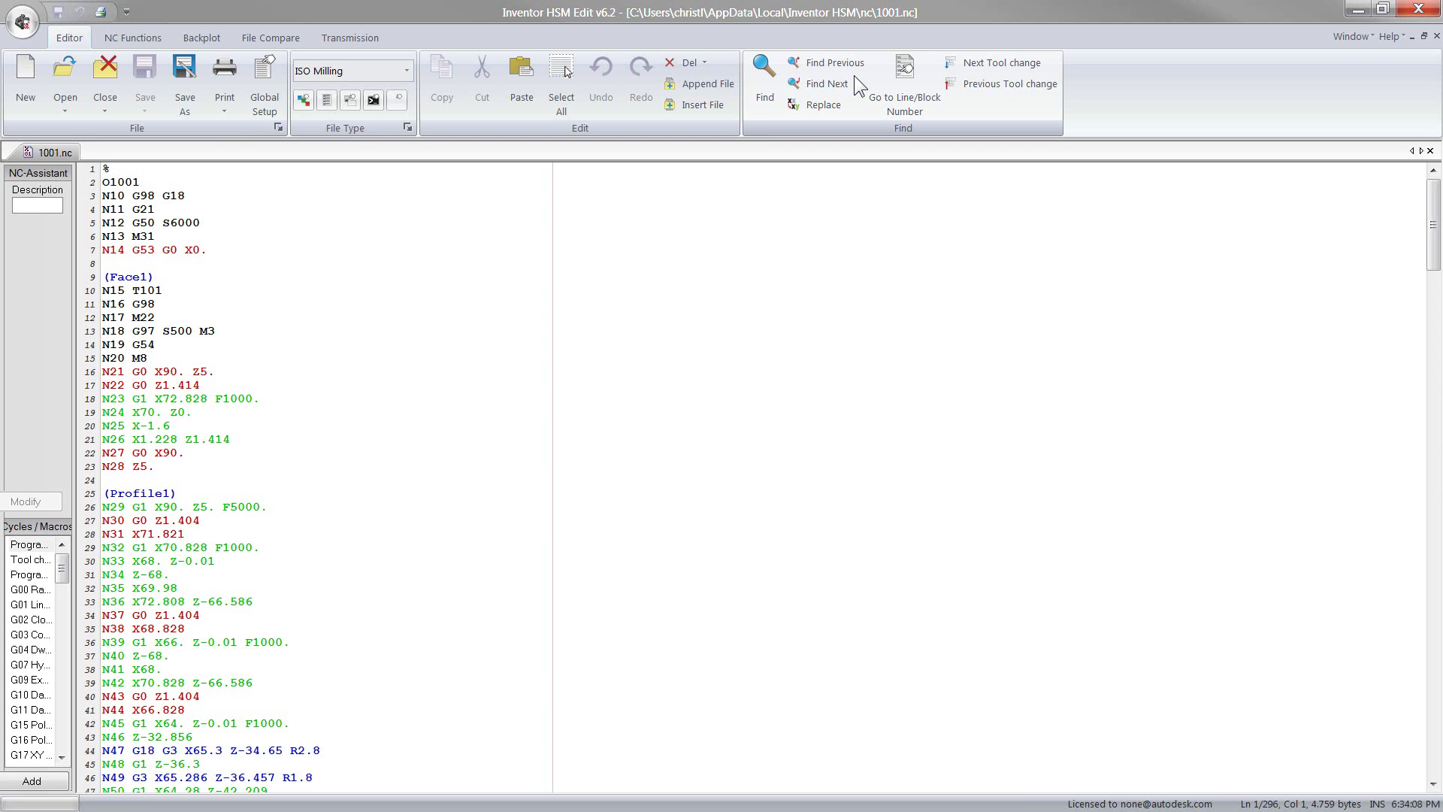